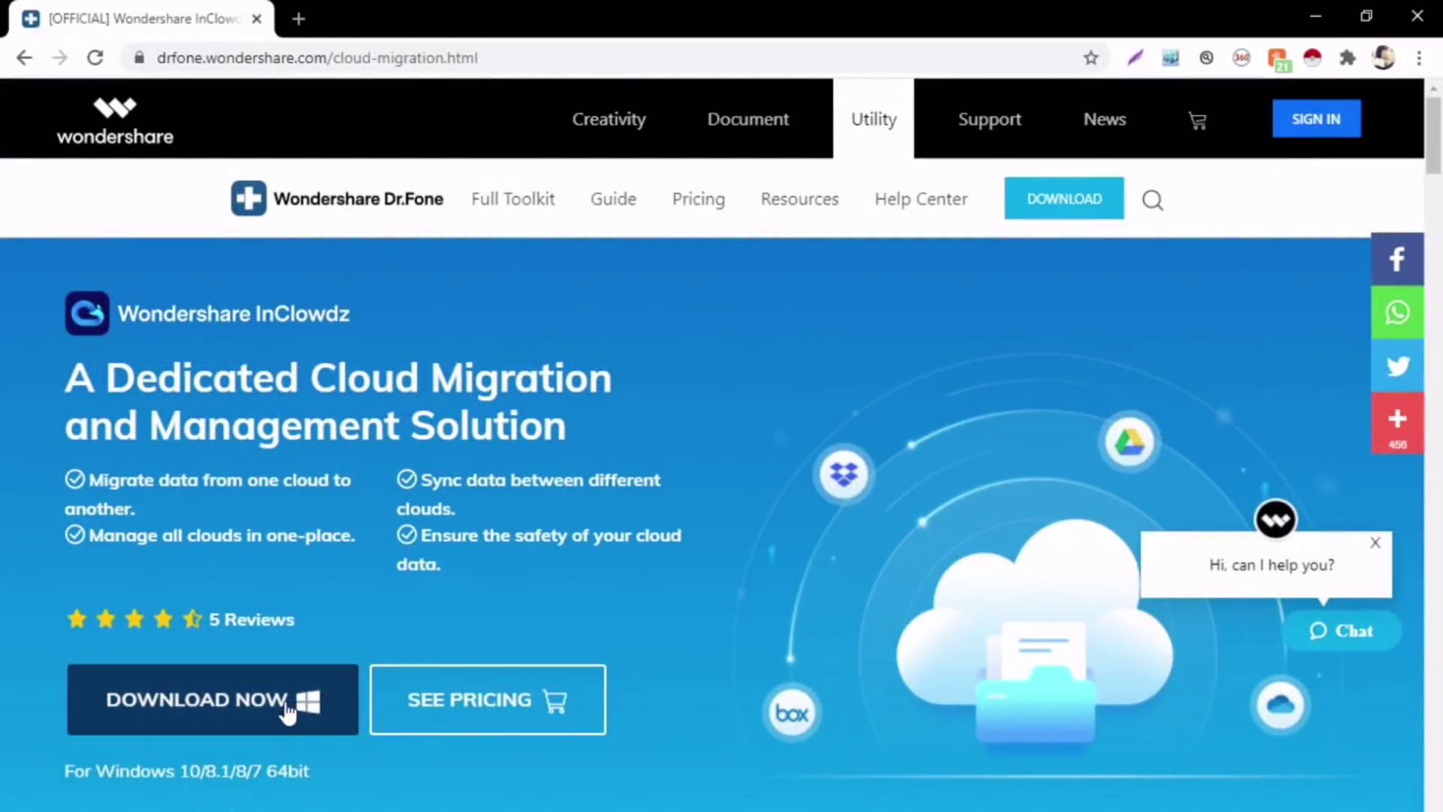
Download the InClowdz Windows installer, install it, and launch Wondershare InClowdz
click(276, 704)
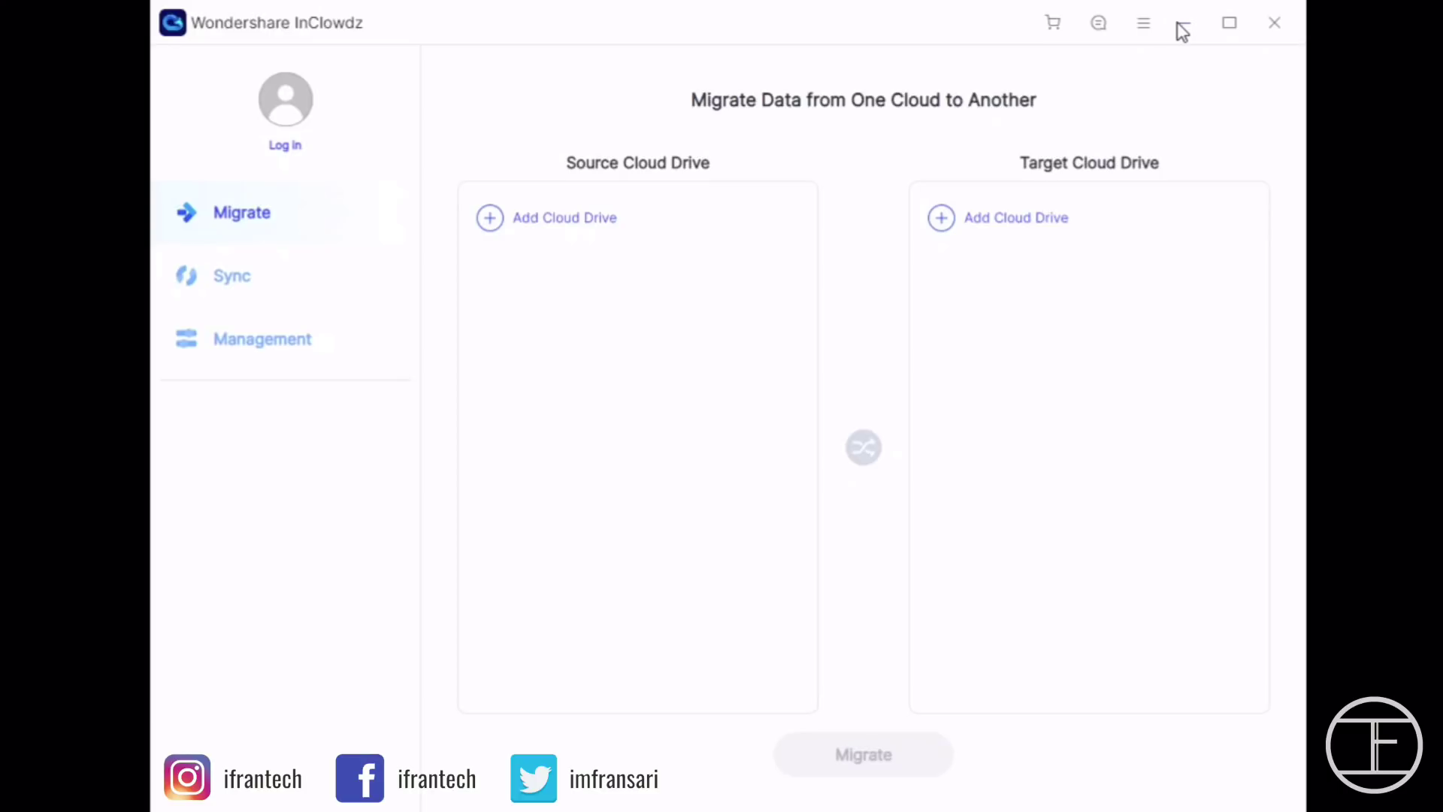
Sign in to InClowdz with the pasted Wondershare ID email and password
click(287, 144)
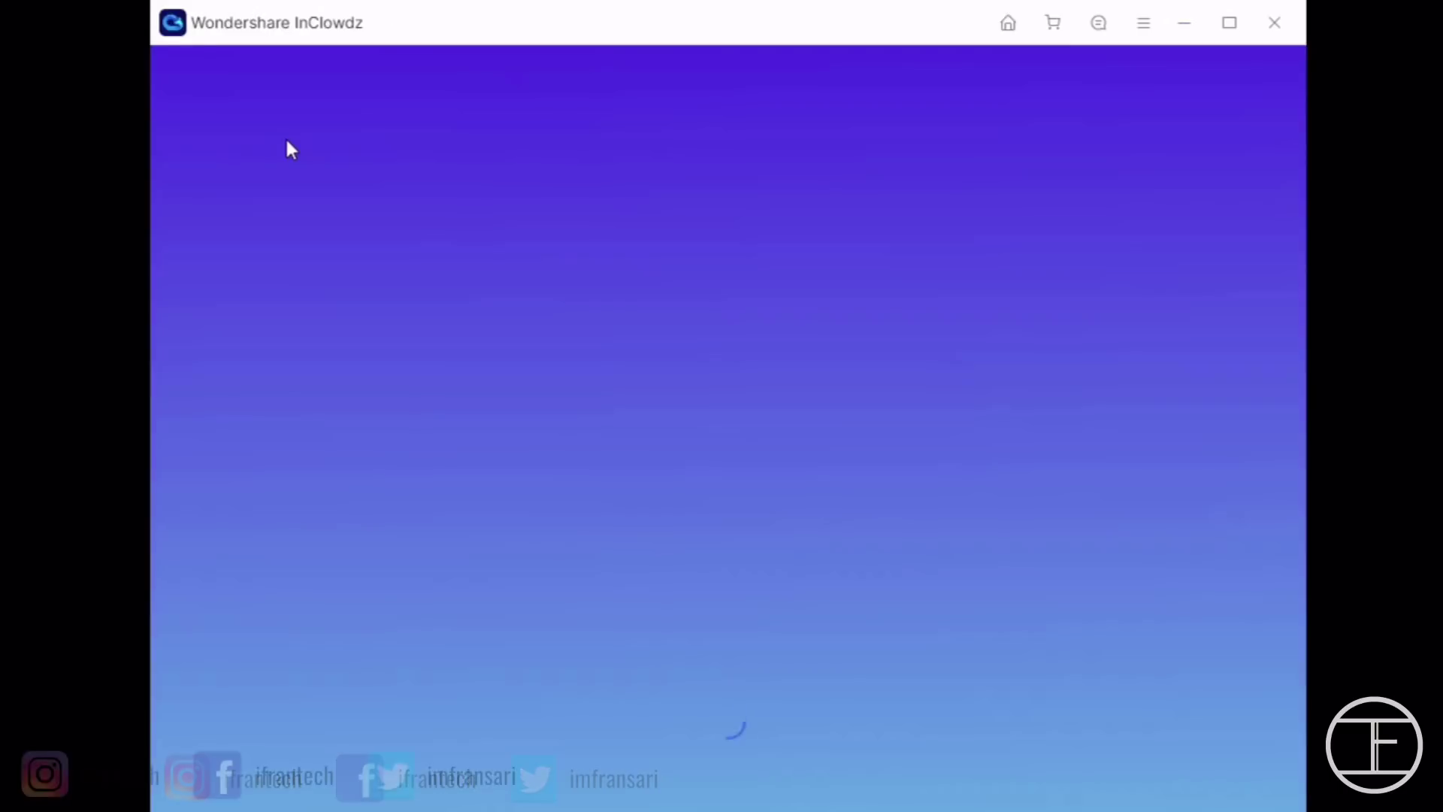
click(925, 391)
key(ctrl+v)
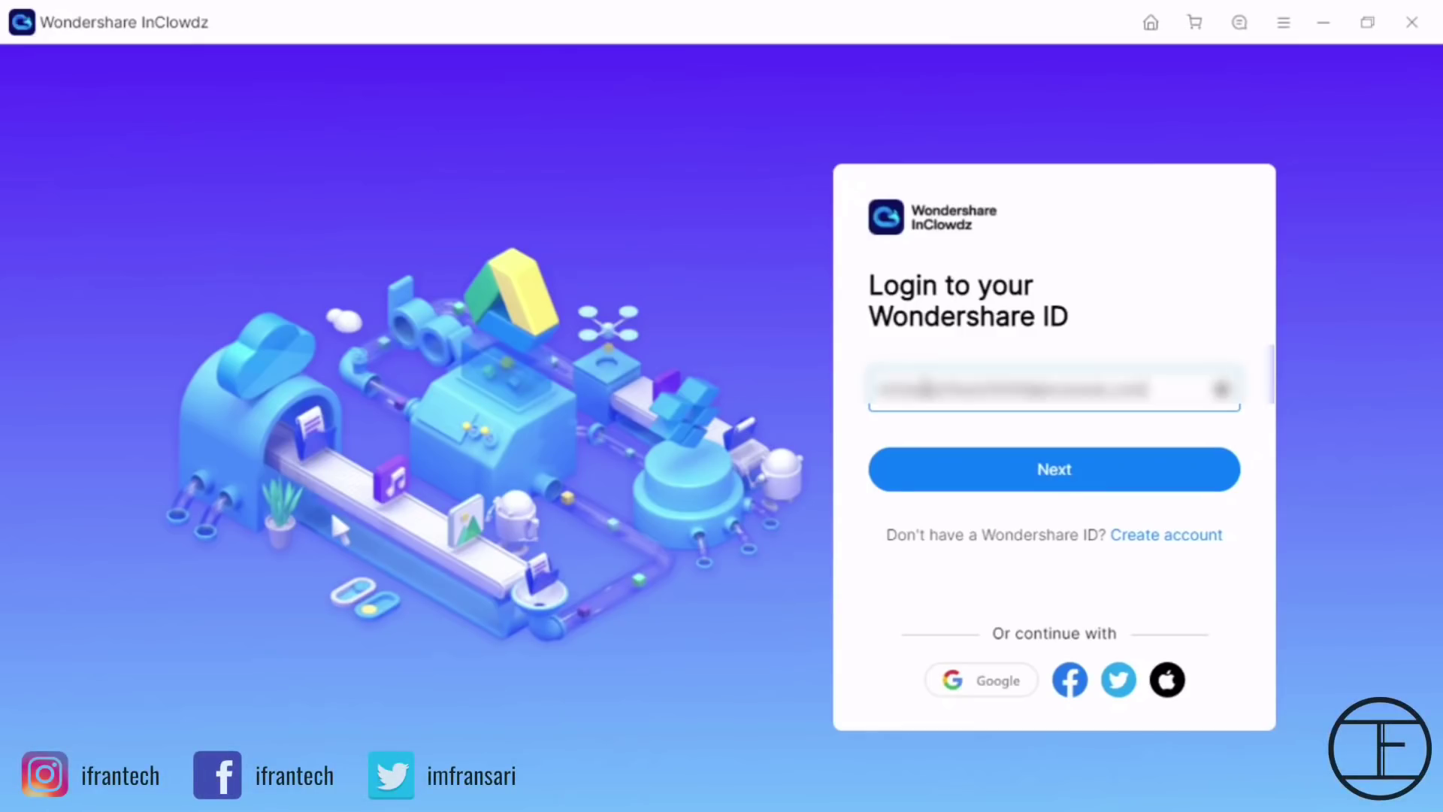
text(m)
click(1015, 469)
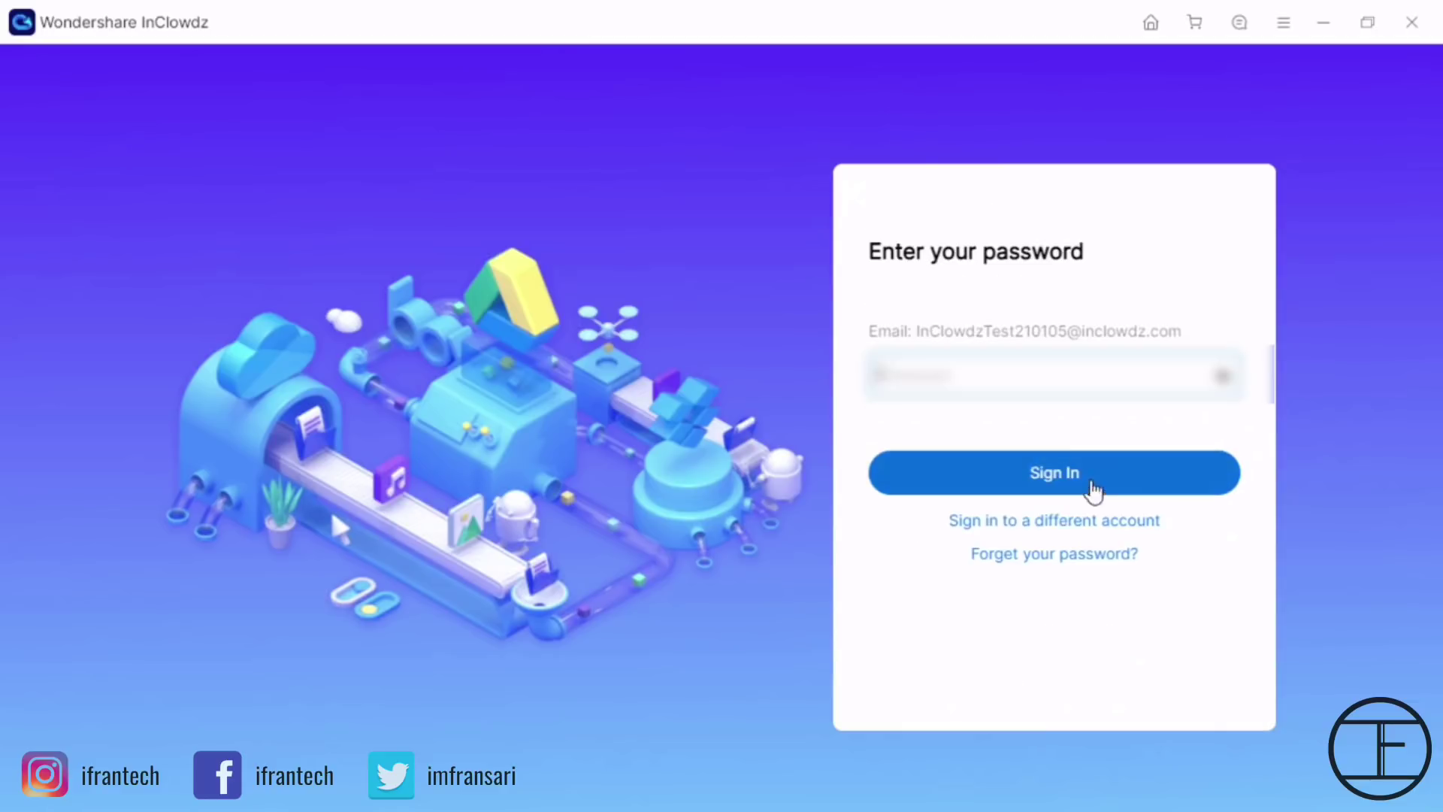
click(1023, 383)
key(ctrl+v)
click(1047, 474)
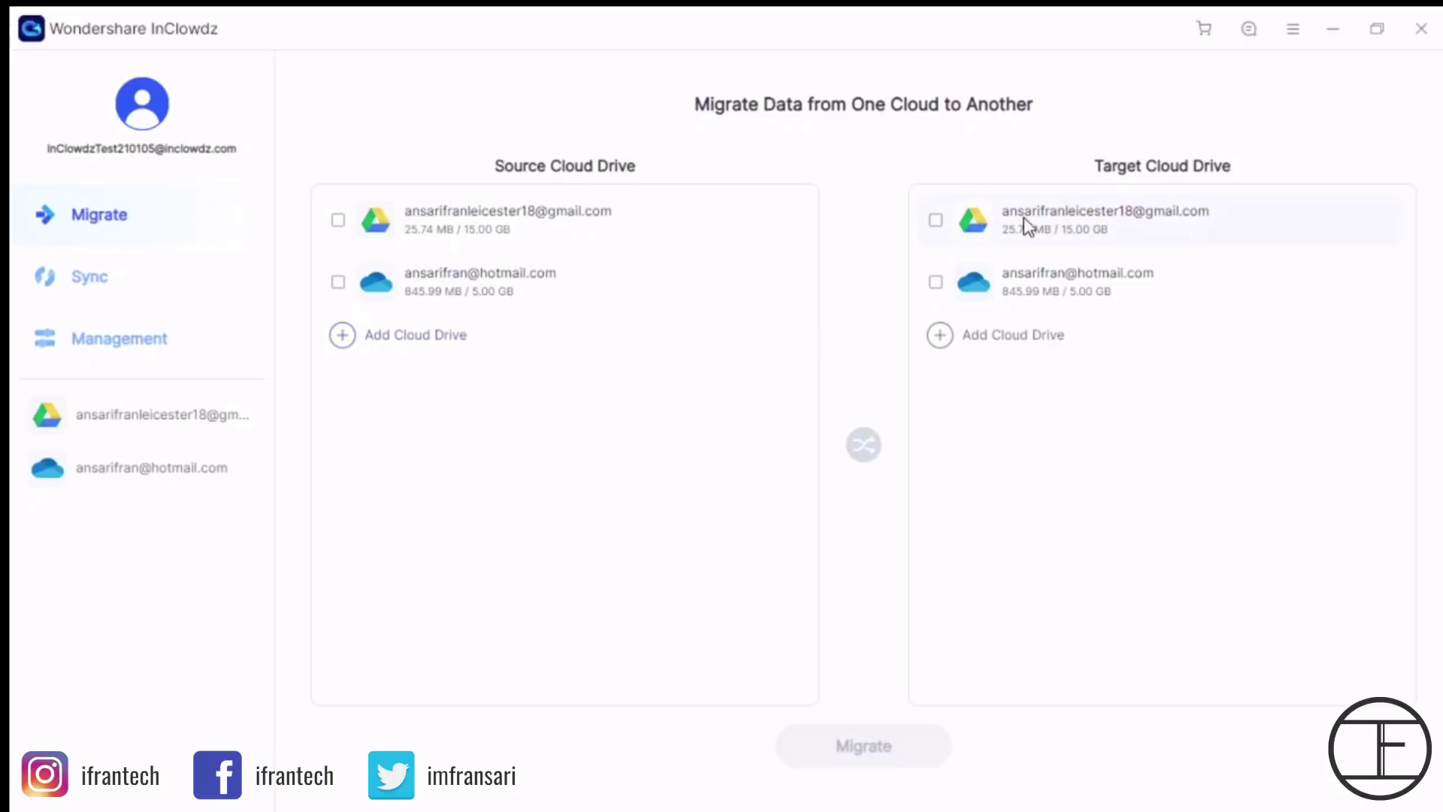
click(159, 282)
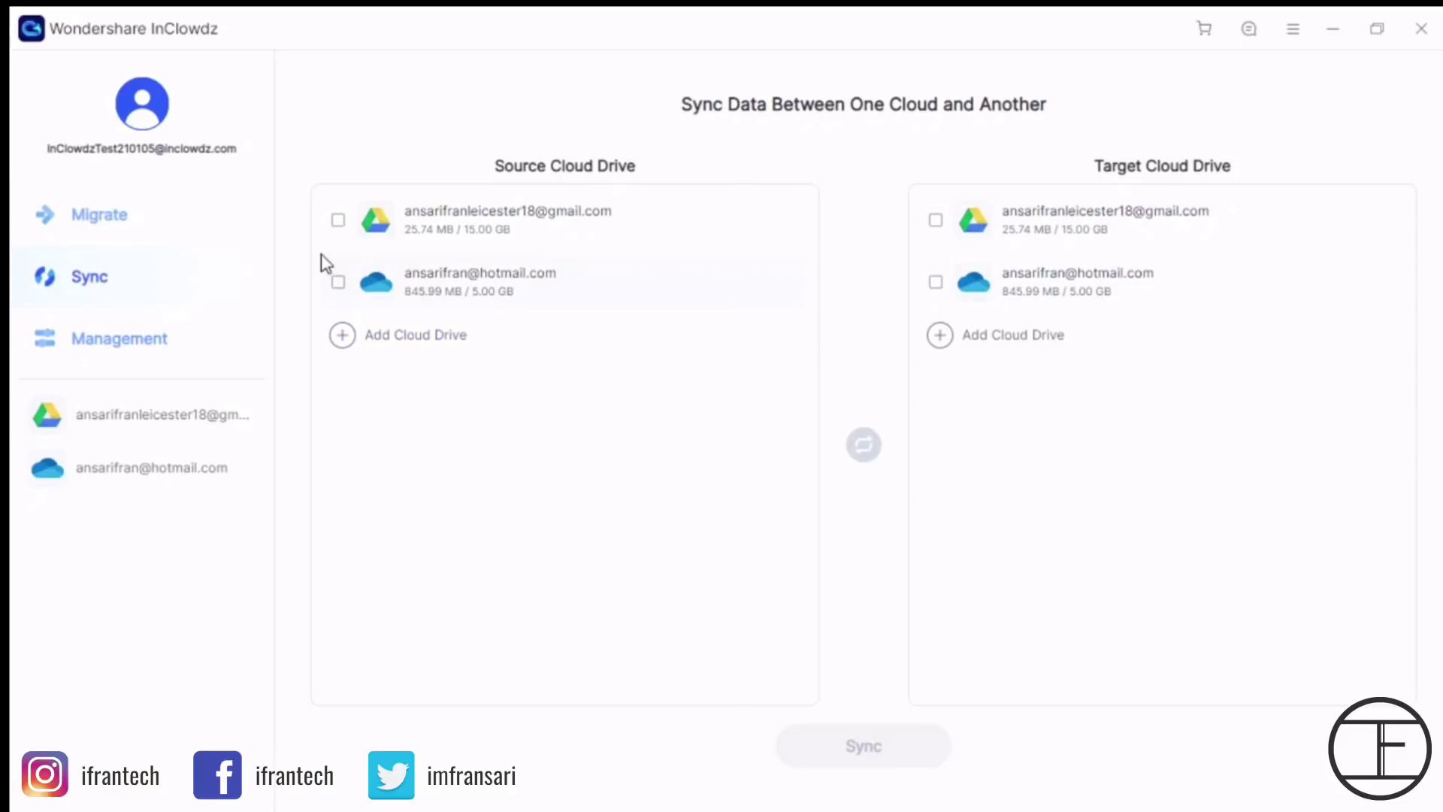
click(337, 220)
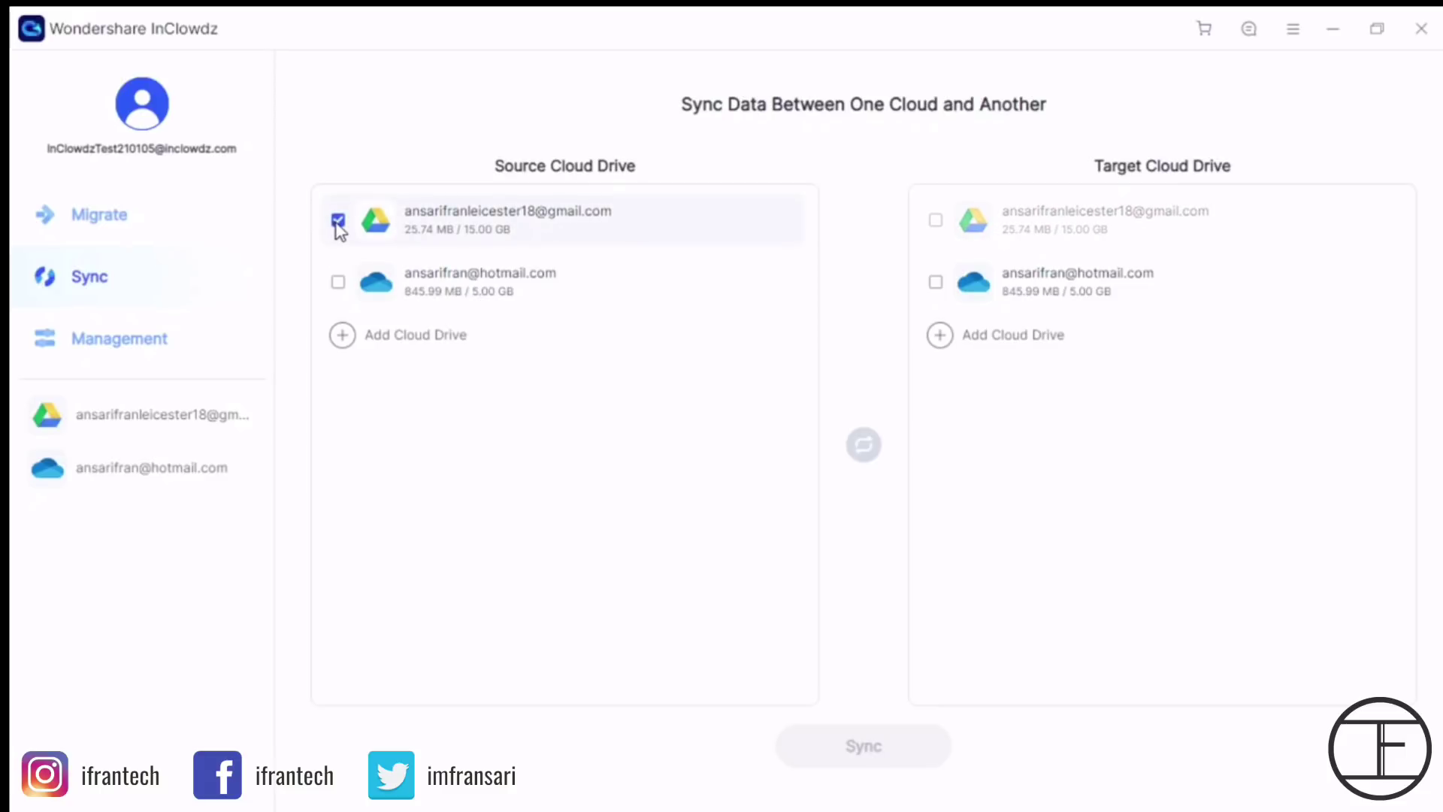
click(337, 281)
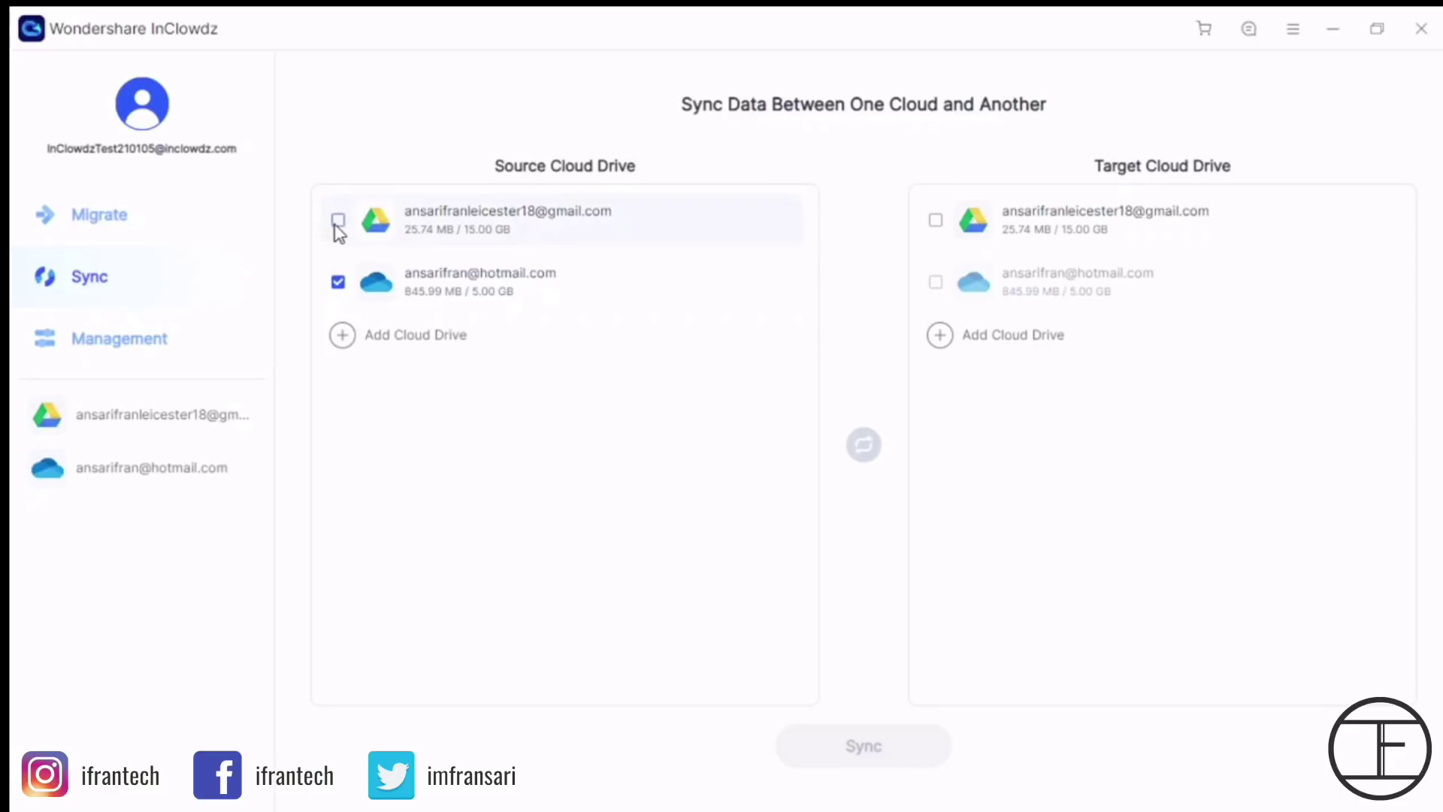
click(338, 221)
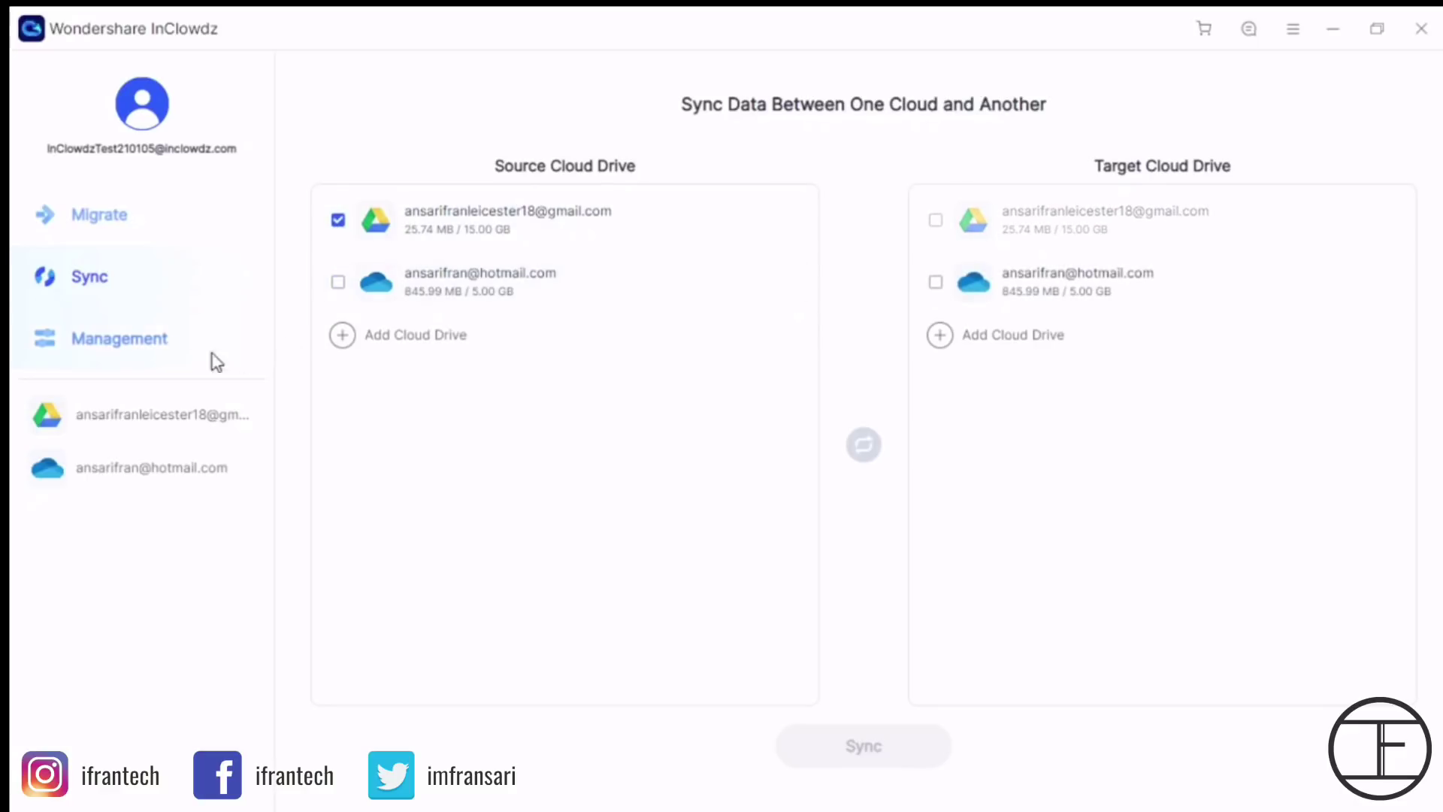
click(161, 346)
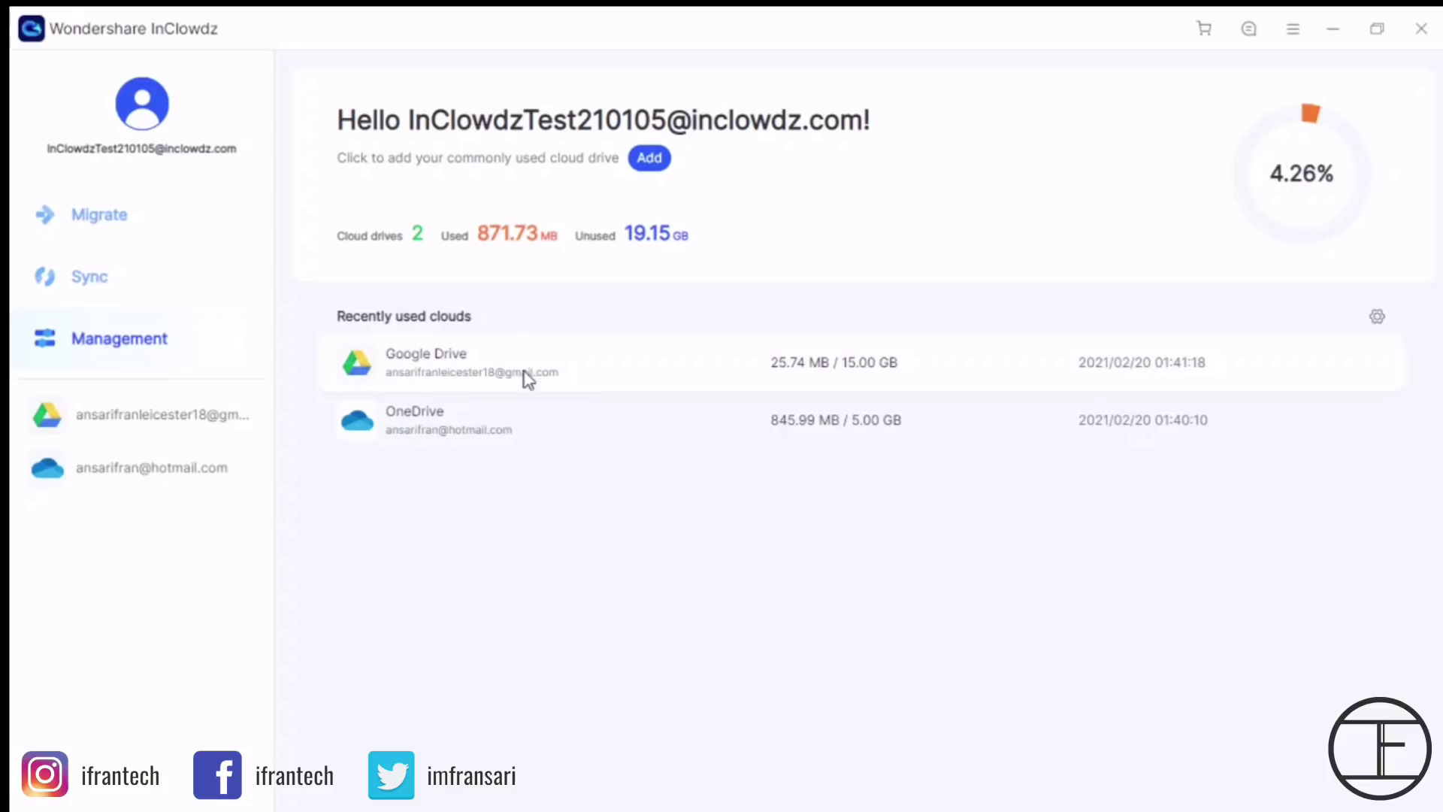
click(159, 226)
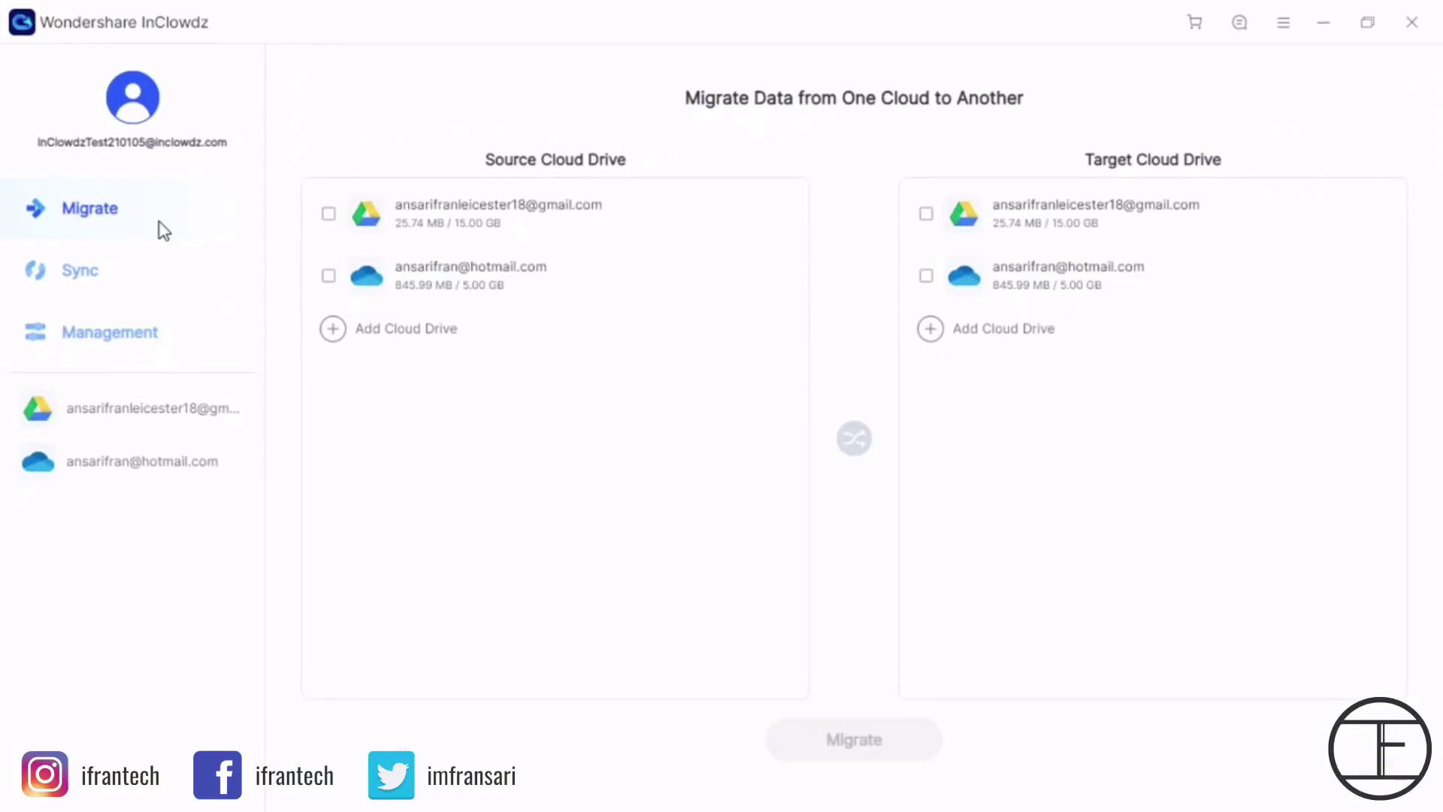
click(171, 415)
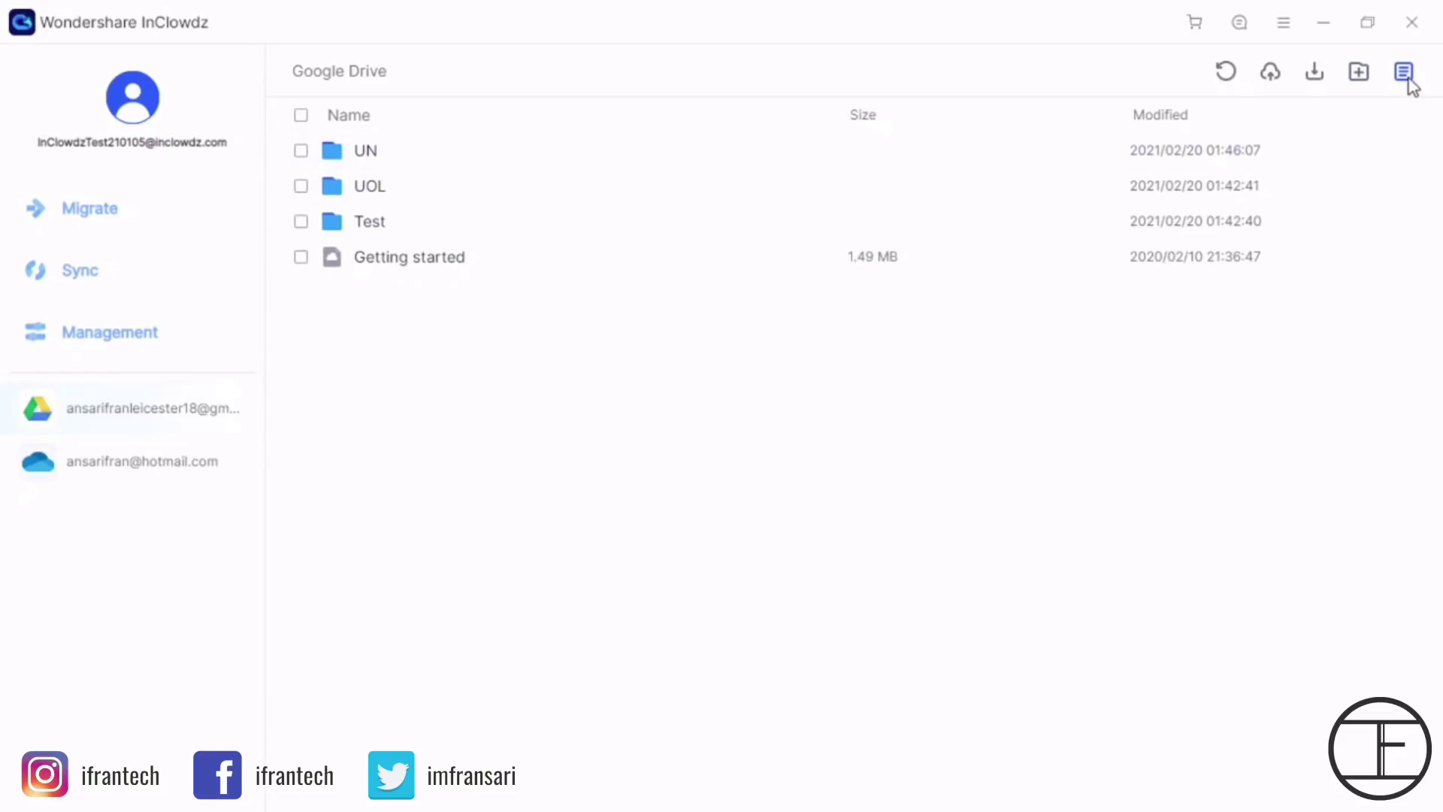
click(218, 466)
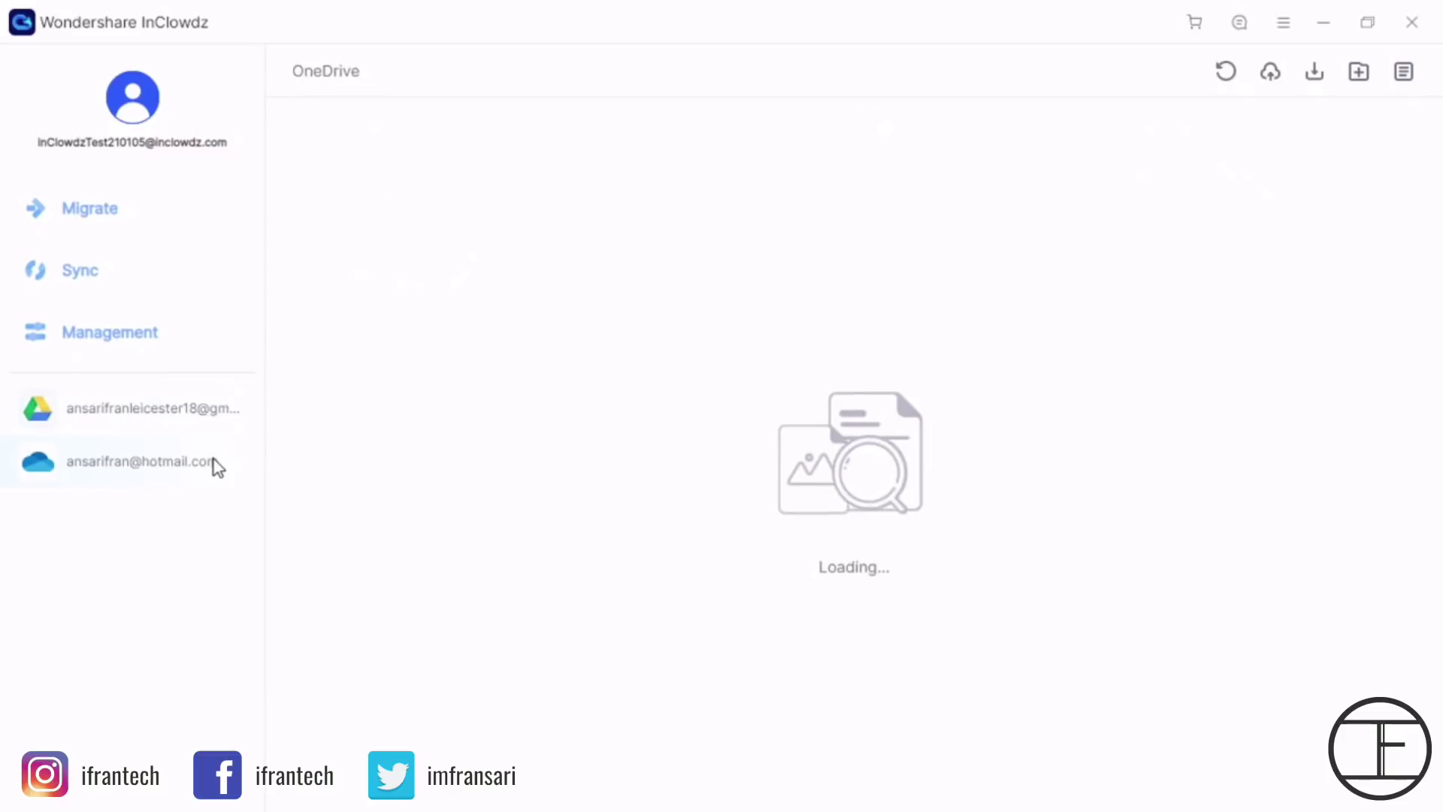
click(189, 220)
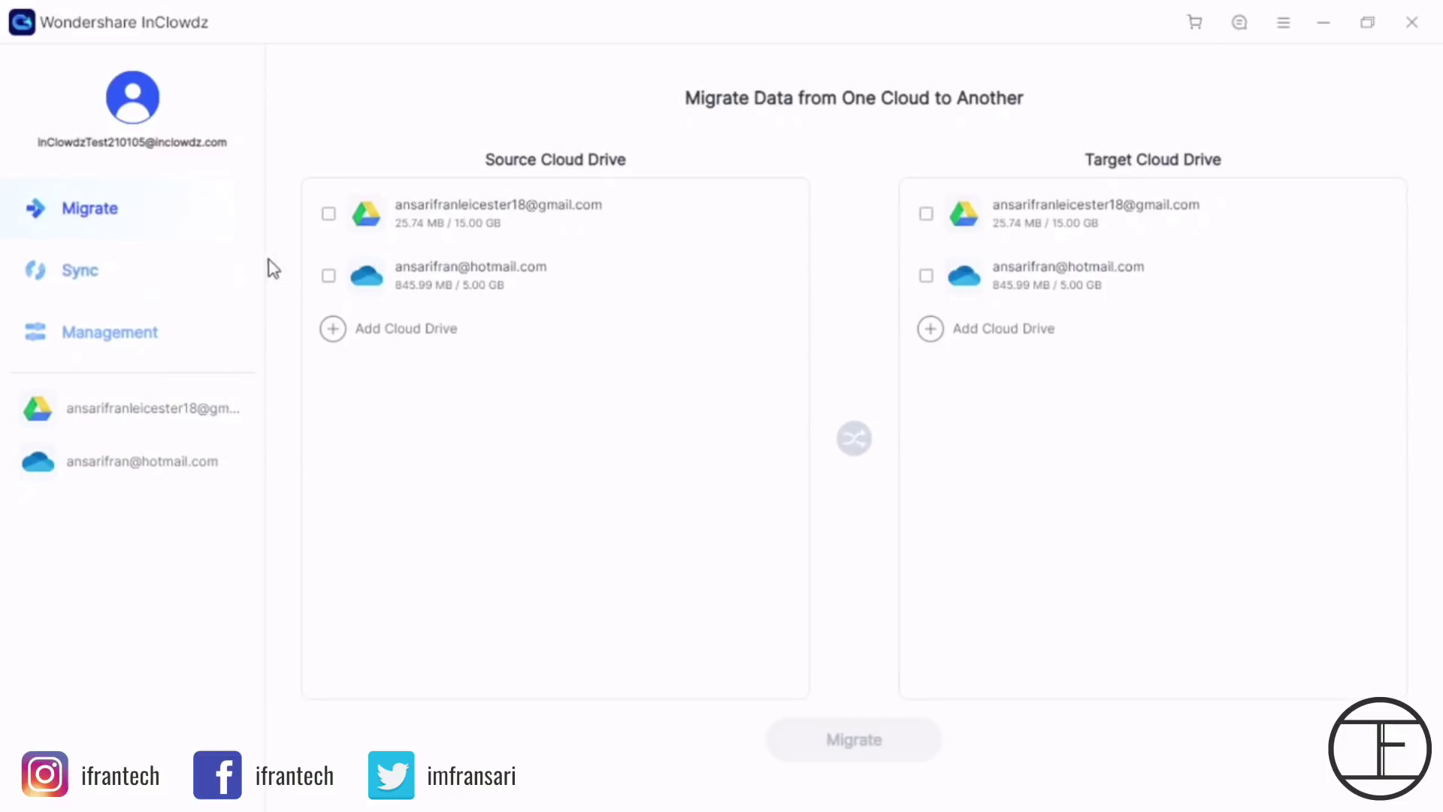
Choose OneDrive as the migration source and expand its folder list
click(329, 278)
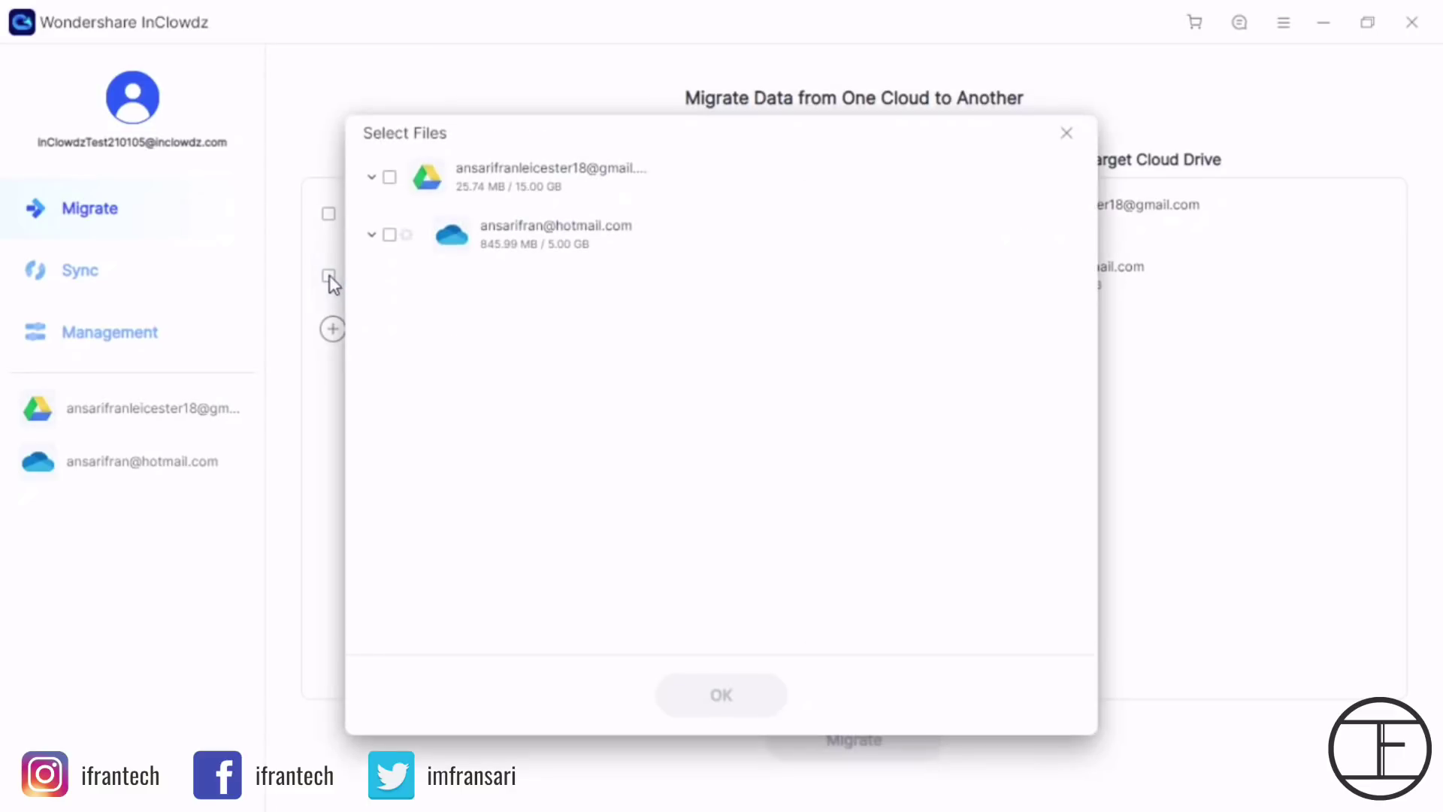
click(388, 236)
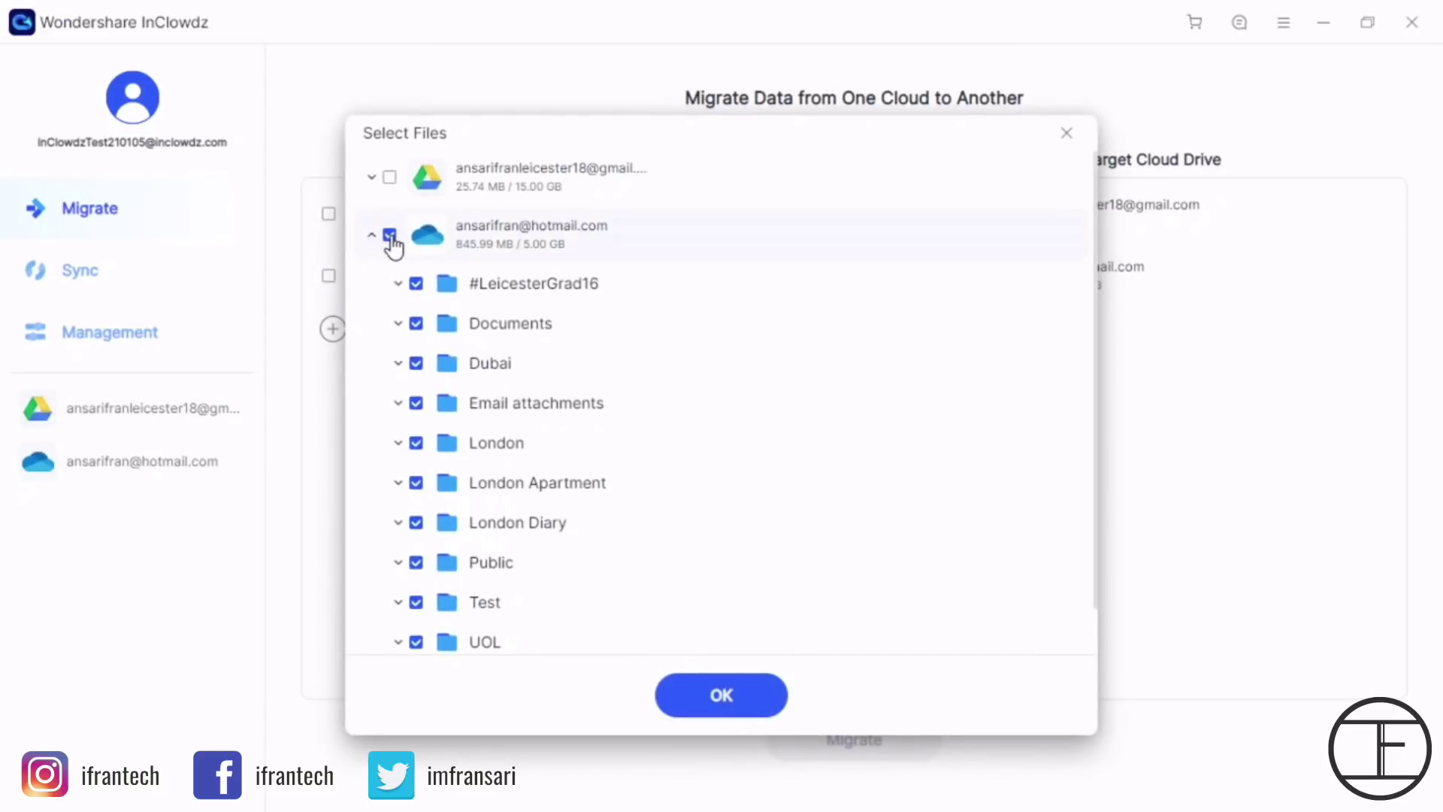
click(390, 236)
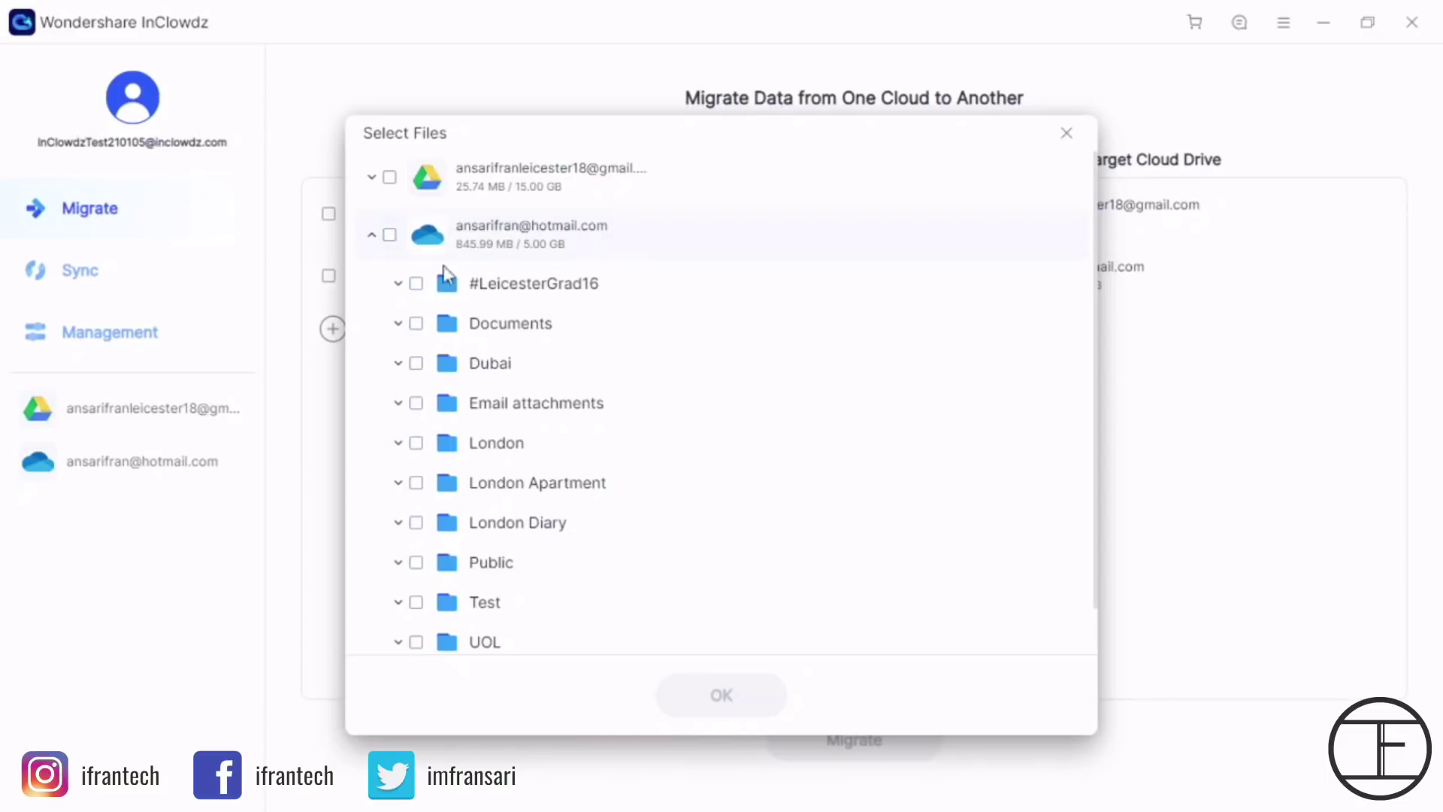
click(371, 236)
click(389, 235)
click(389, 236)
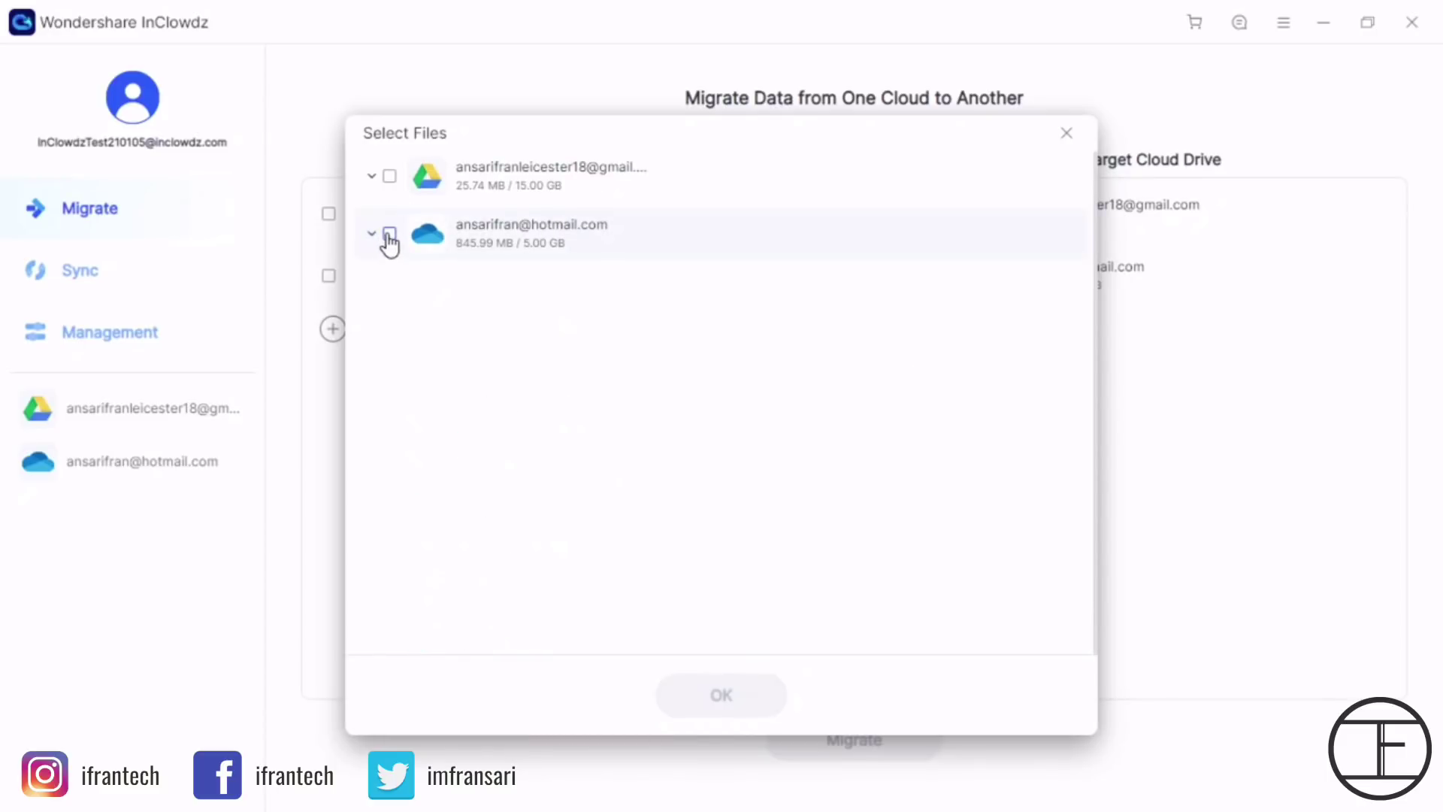
click(371, 235)
scroll(686, 339, down, 1)
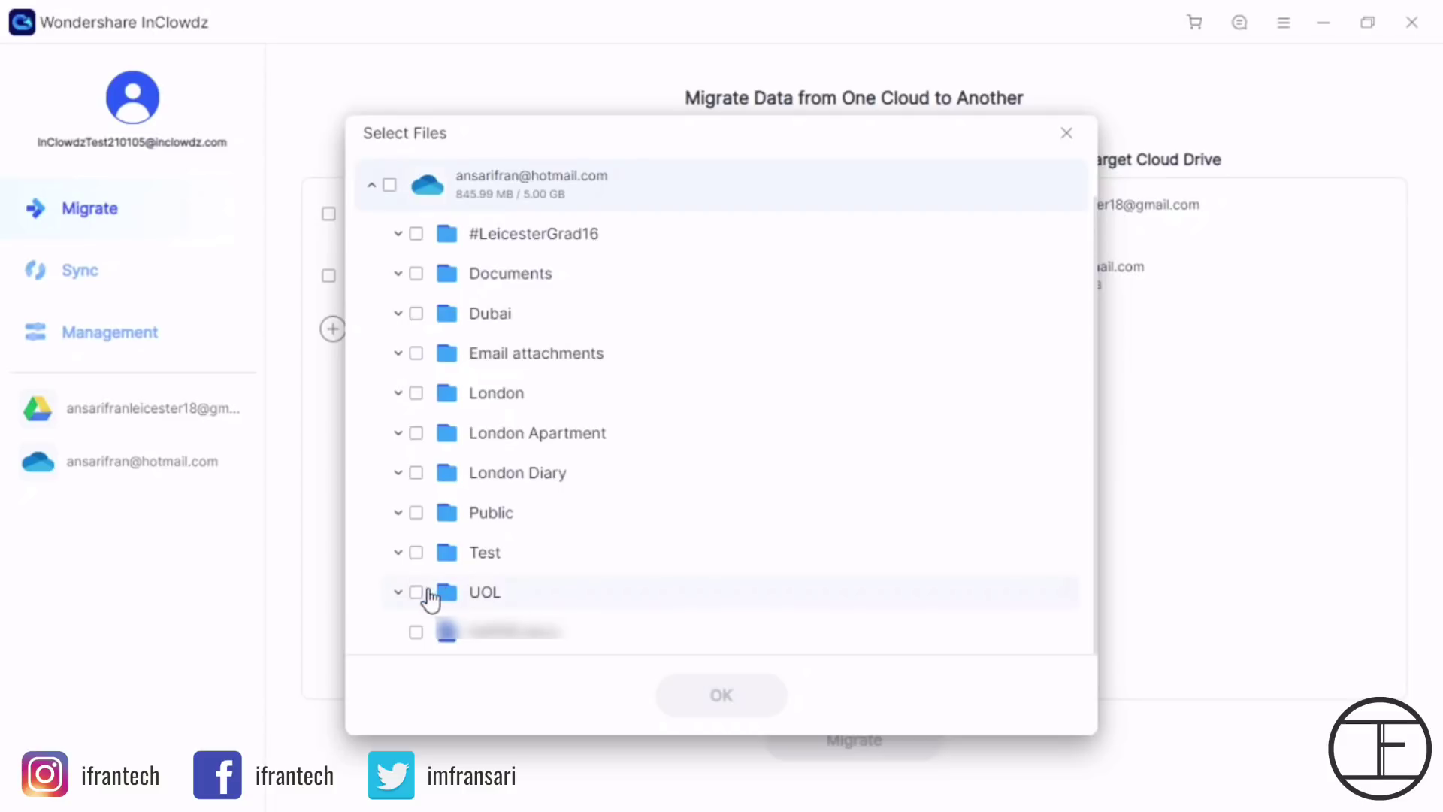
Migrate the Test and UOL folders into the Google Drive account
click(417, 591)
click(416, 554)
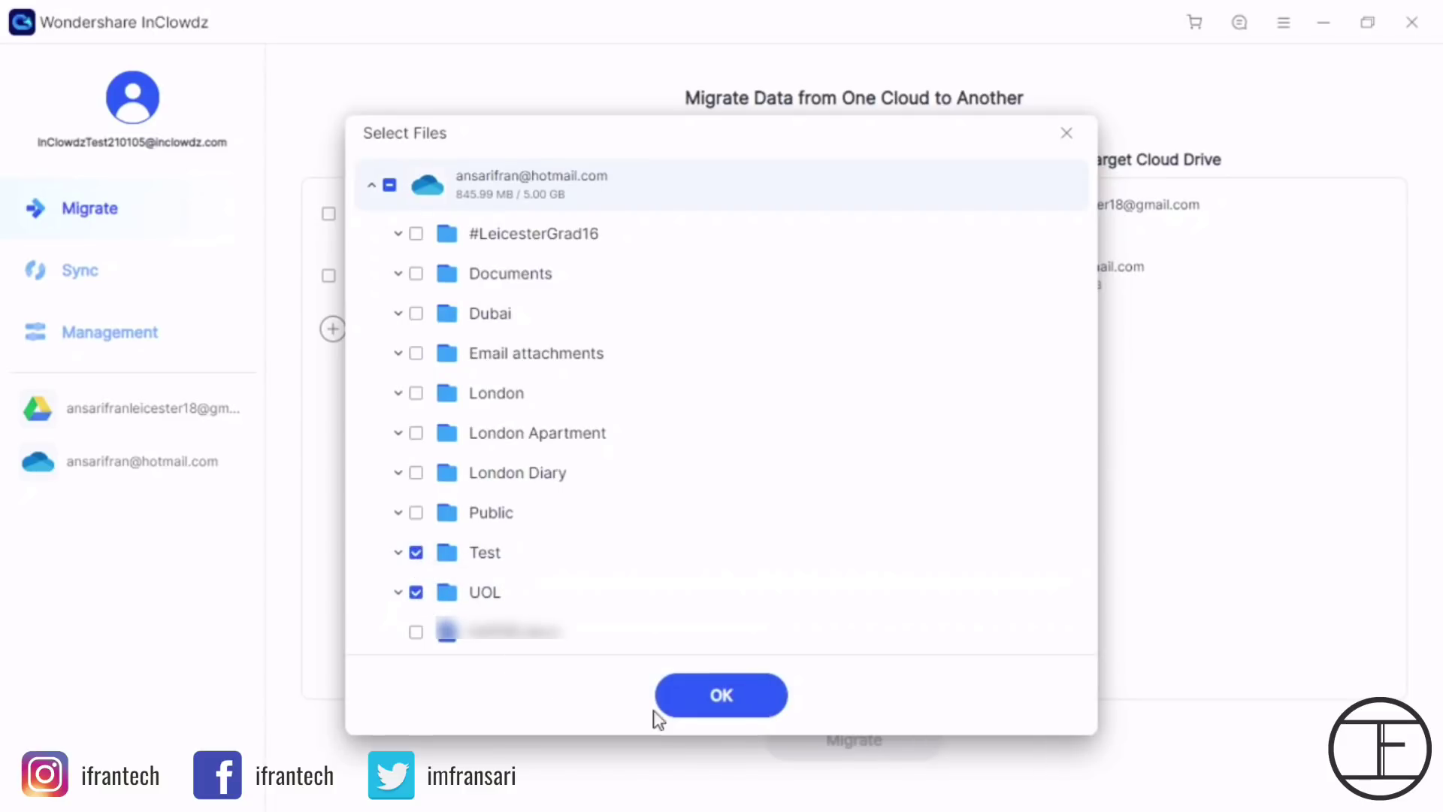
click(696, 710)
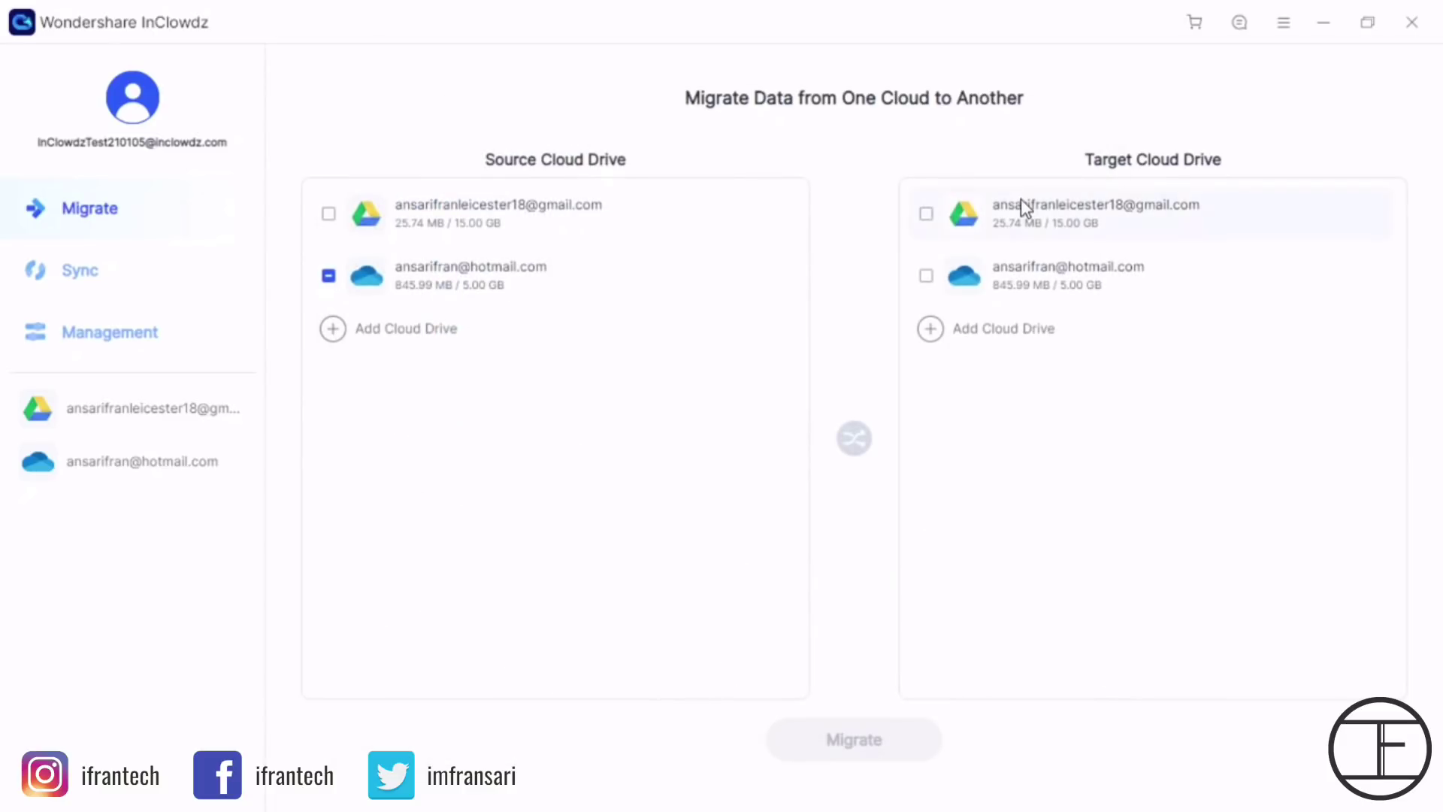
click(927, 214)
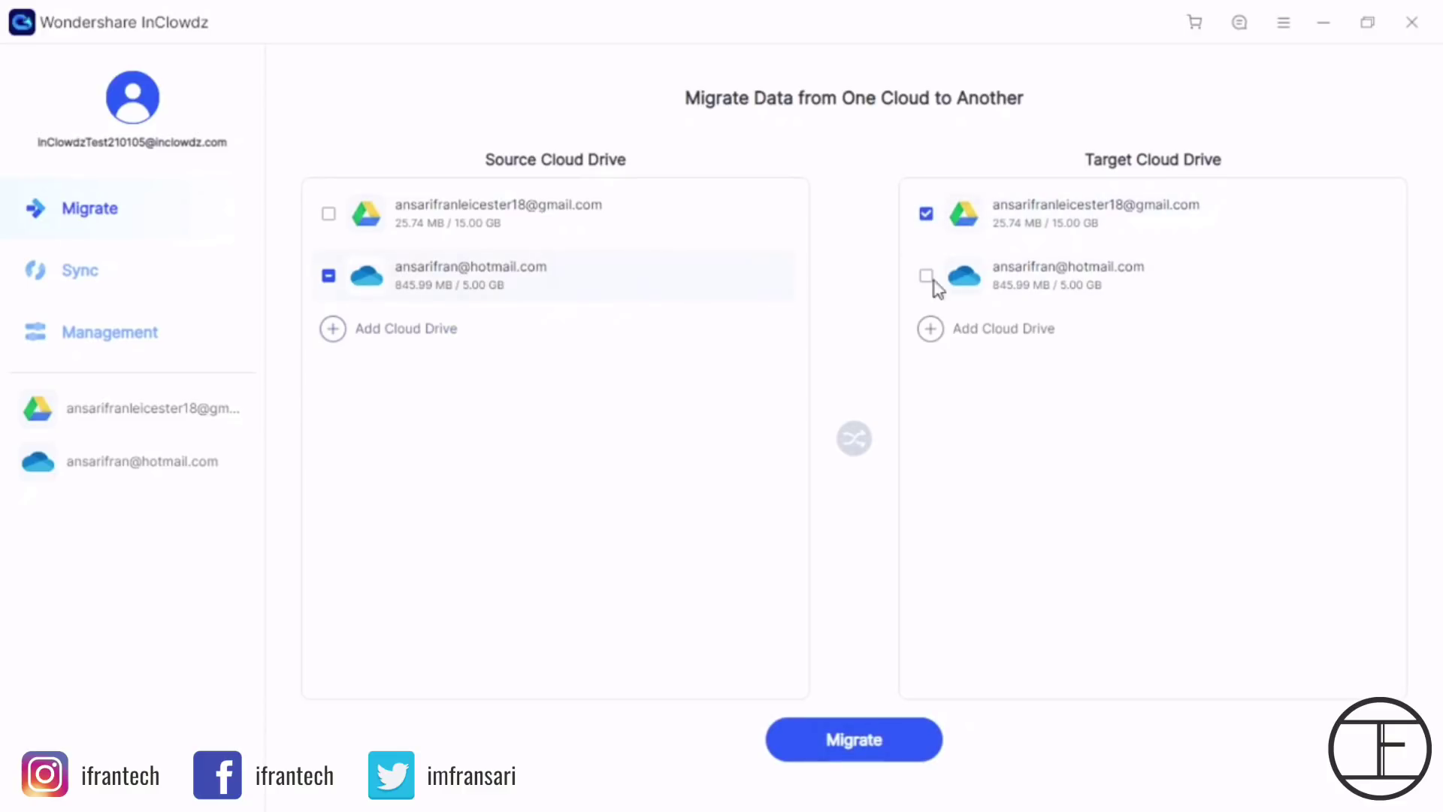
click(862, 743)
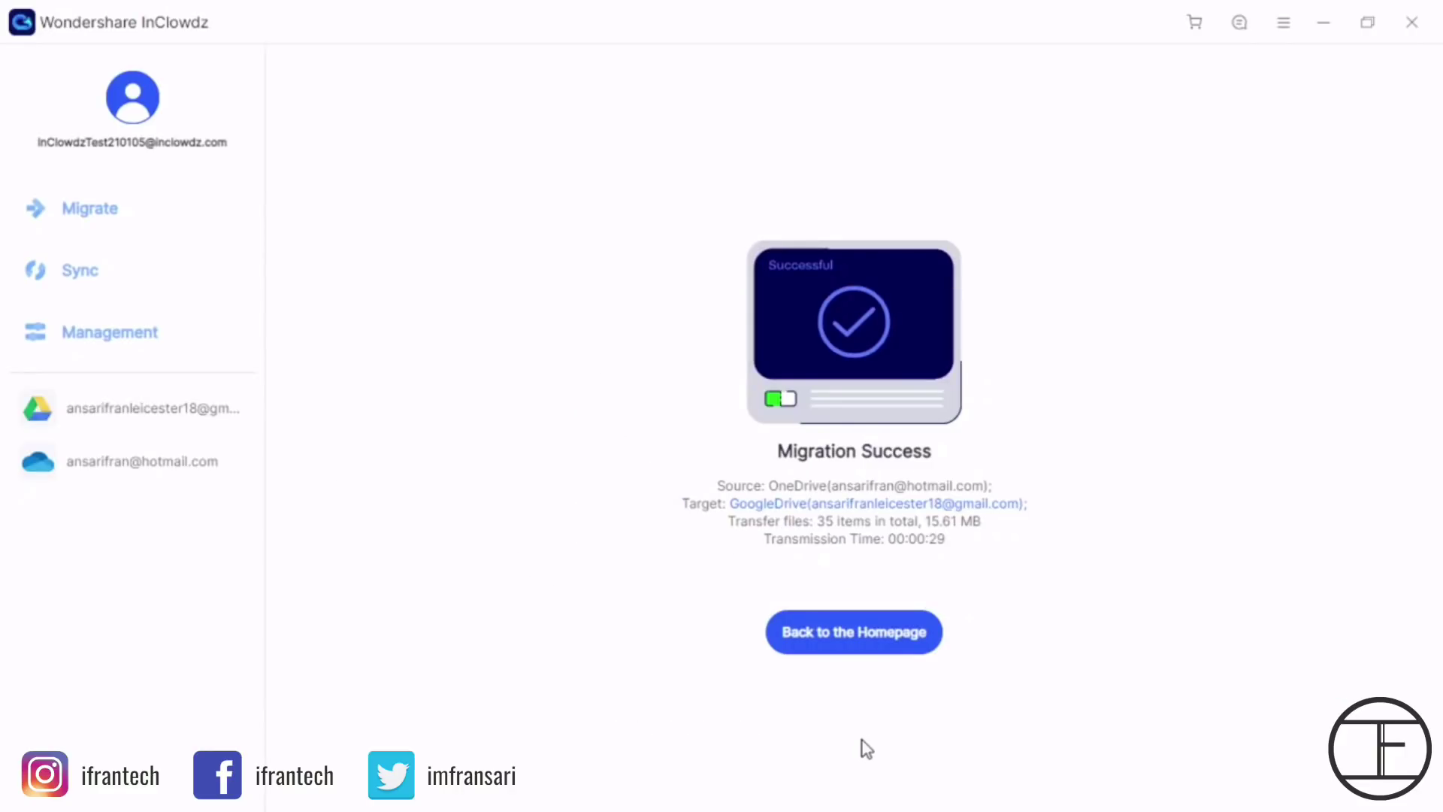
Check the Test folder and a UOL photo in OneDrive
click(854, 633)
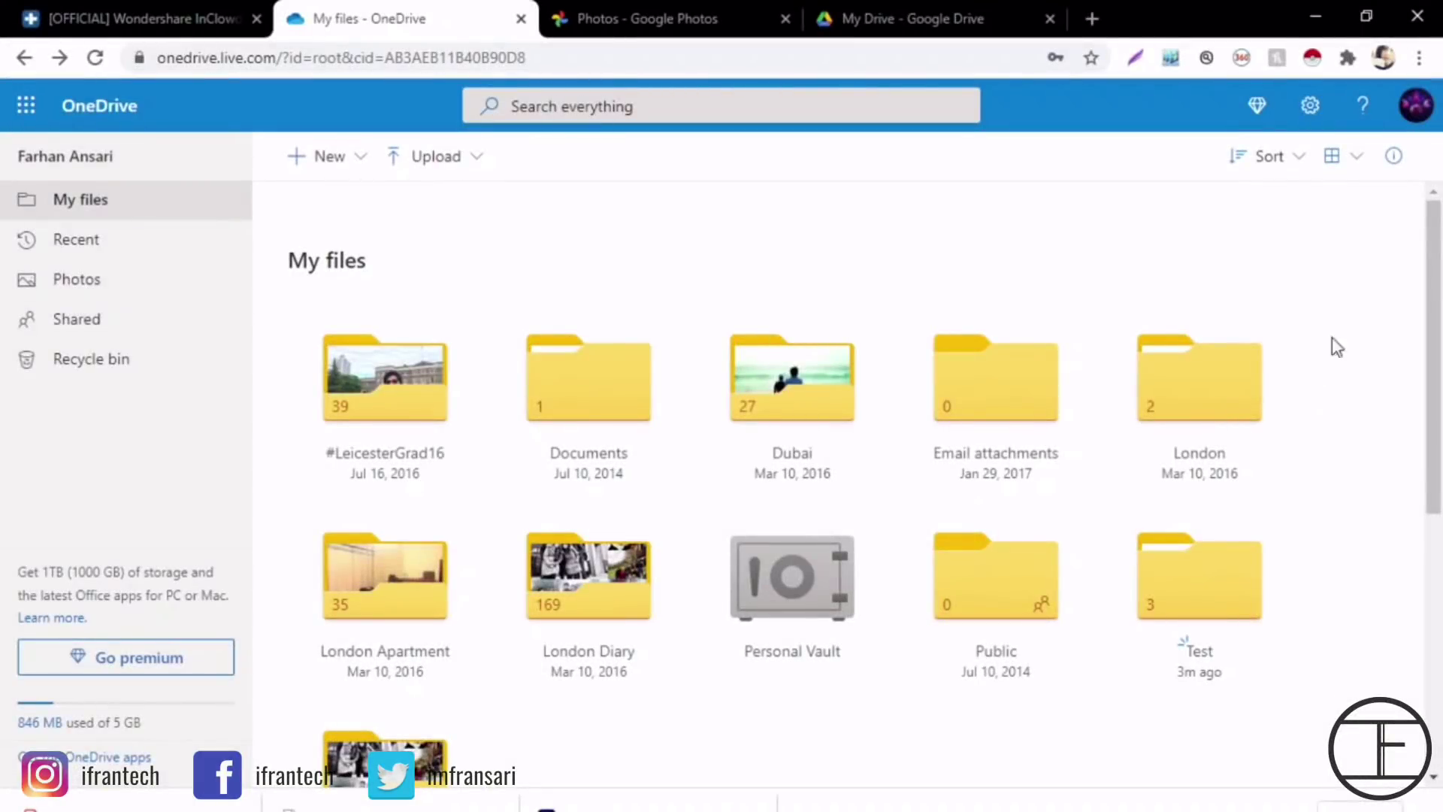
scroll(1332, 346, down, 3)
click(1203, 300)
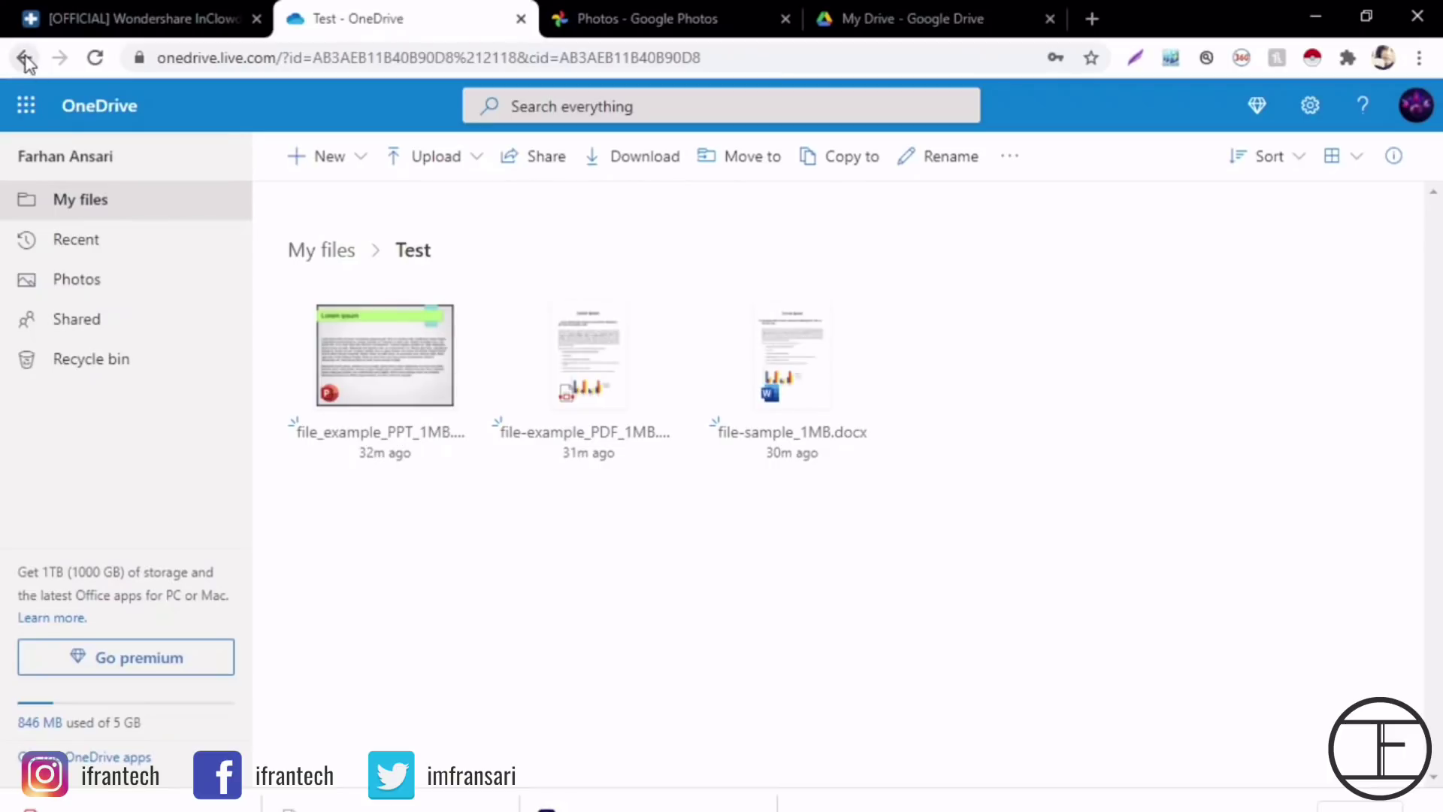
click(25, 57)
scroll(1380, 425, down, 10)
click(396, 297)
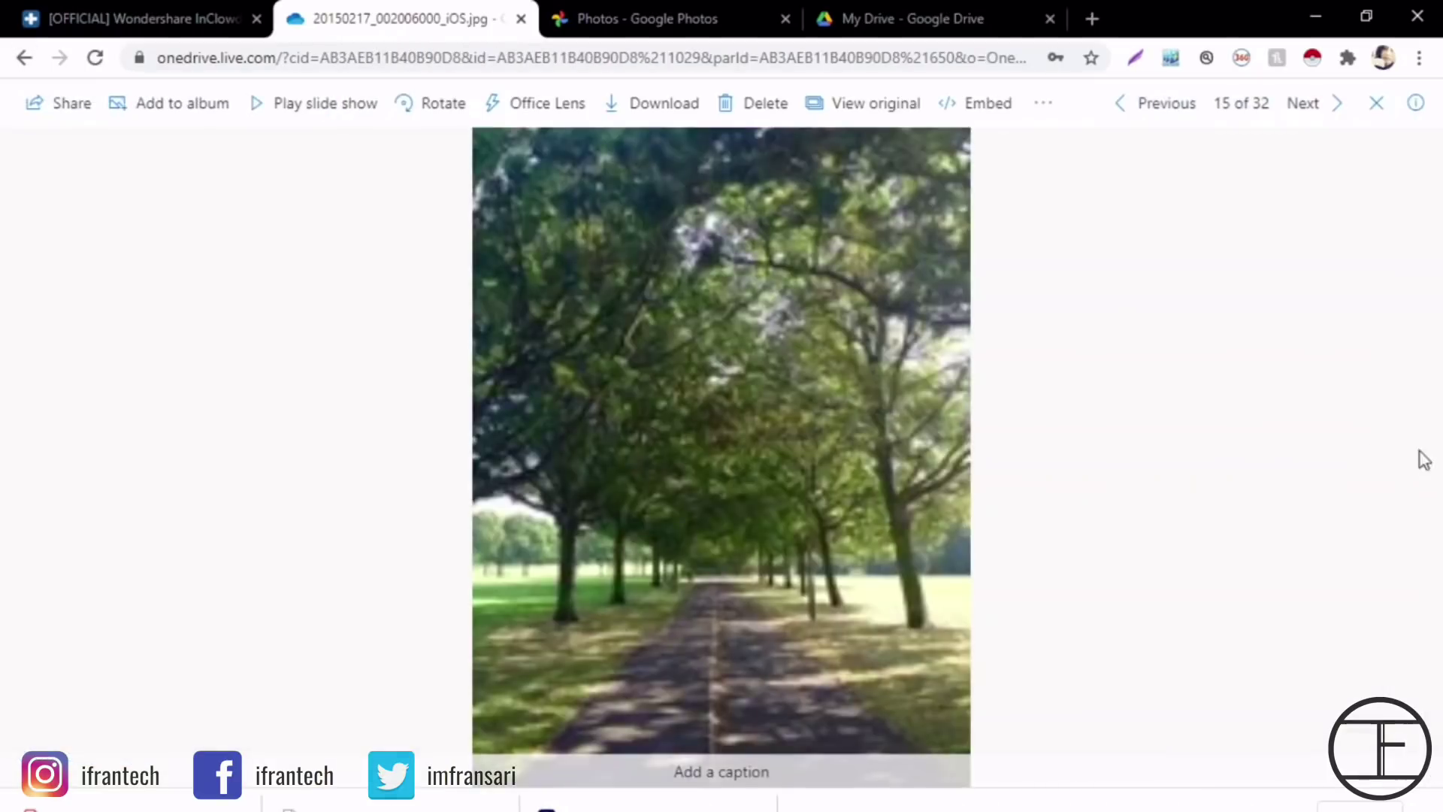
click(25, 58)
Open the migrated Test and UOL folders in Google Drive to confirm their contents
click(983, 18)
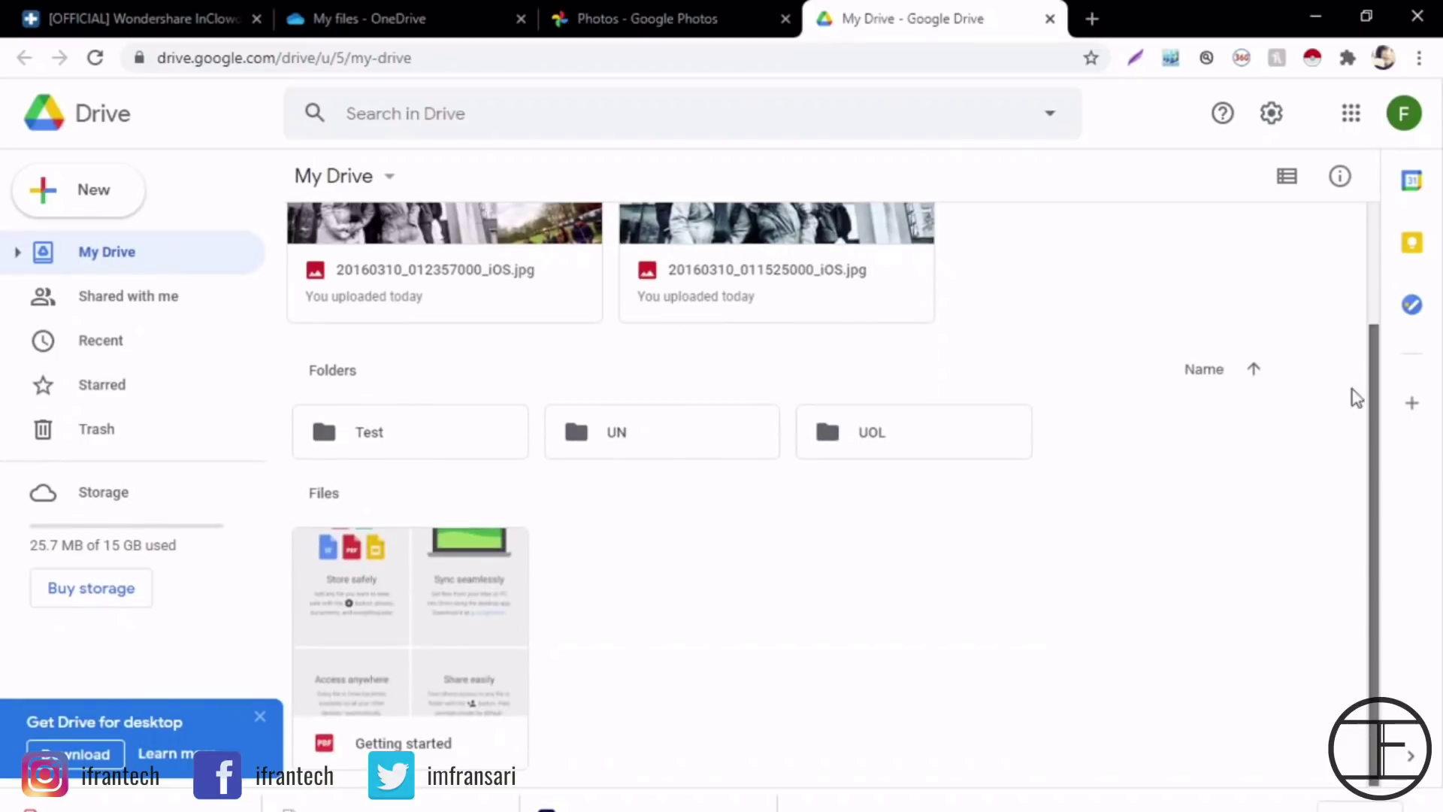
double_click(475, 426)
click(25, 61)
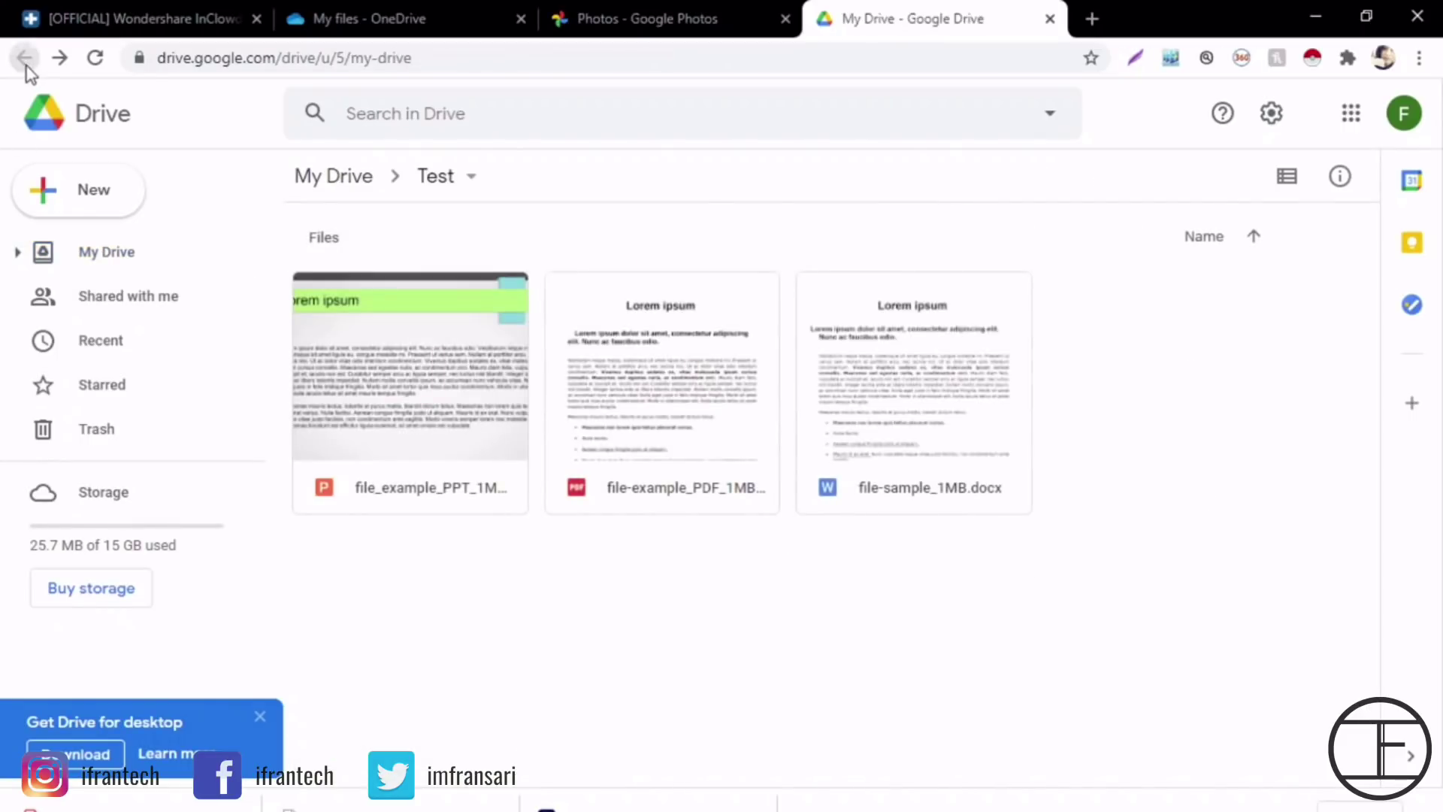
double_click(873, 583)
mouse_move(1373, 260)
mouse_down()
mouse_move(1366, 594)
mouse_move(1372, 225)
mouse_up()
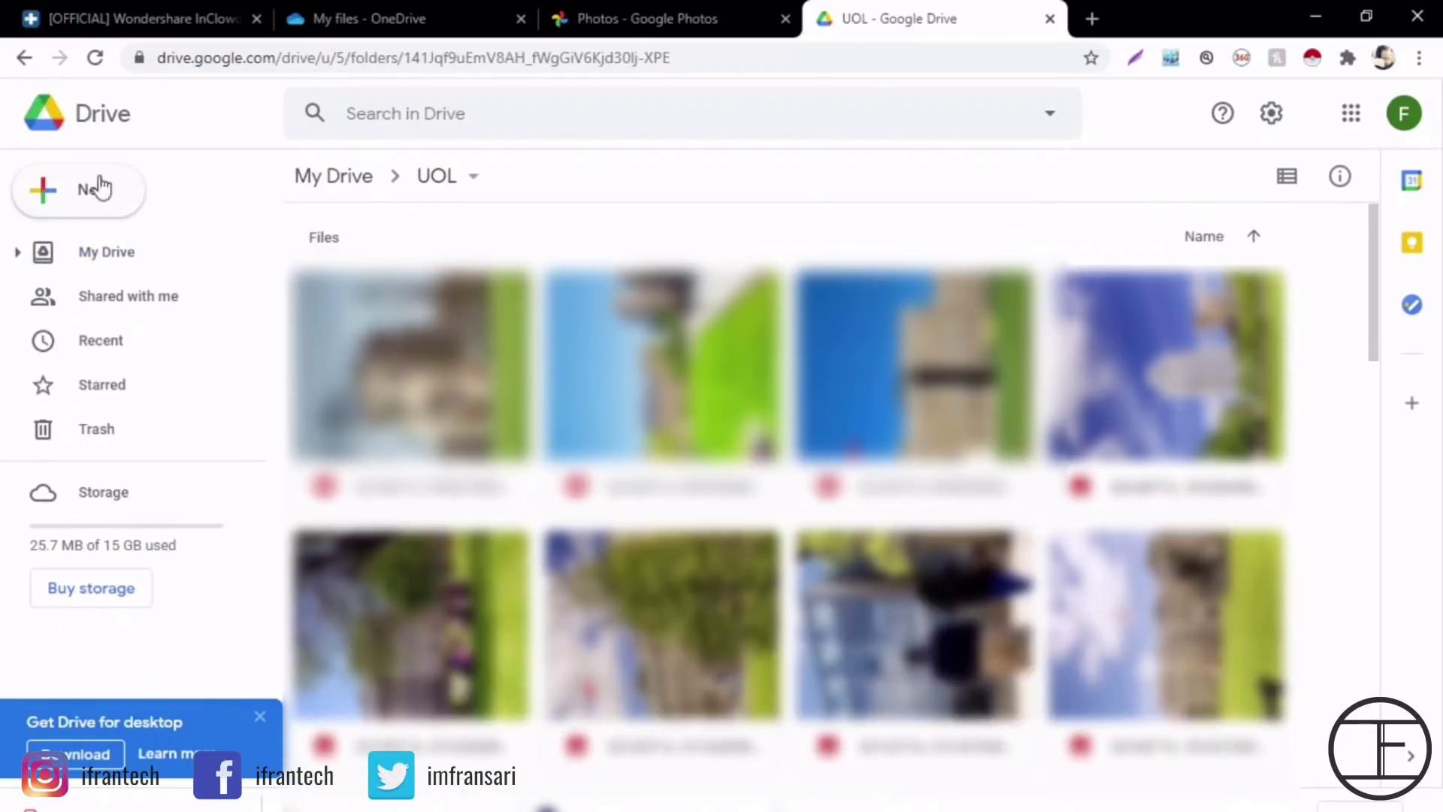
click(25, 58)
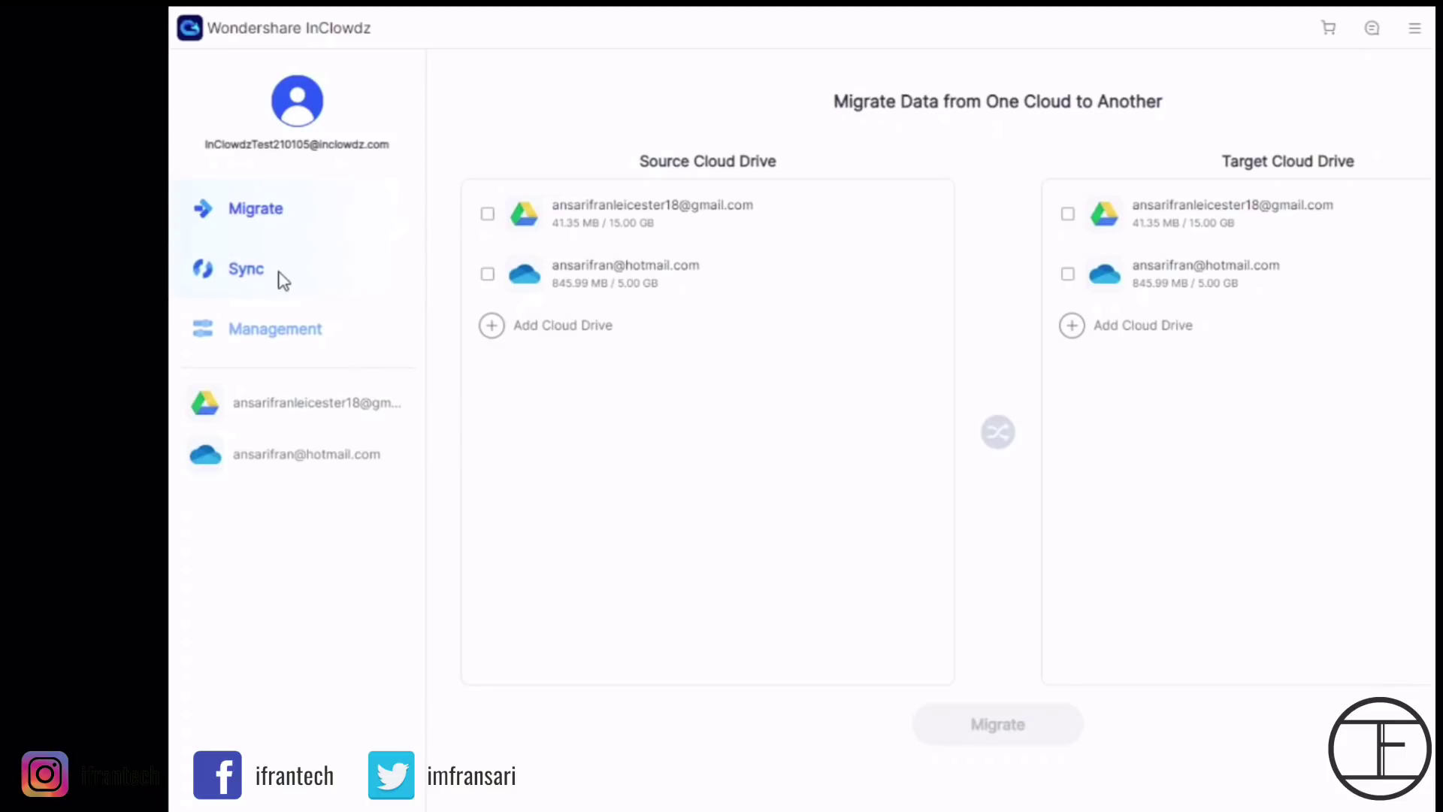
Run an InClowdz sync with OneDrive as source and Google Drive as target
click(282, 281)
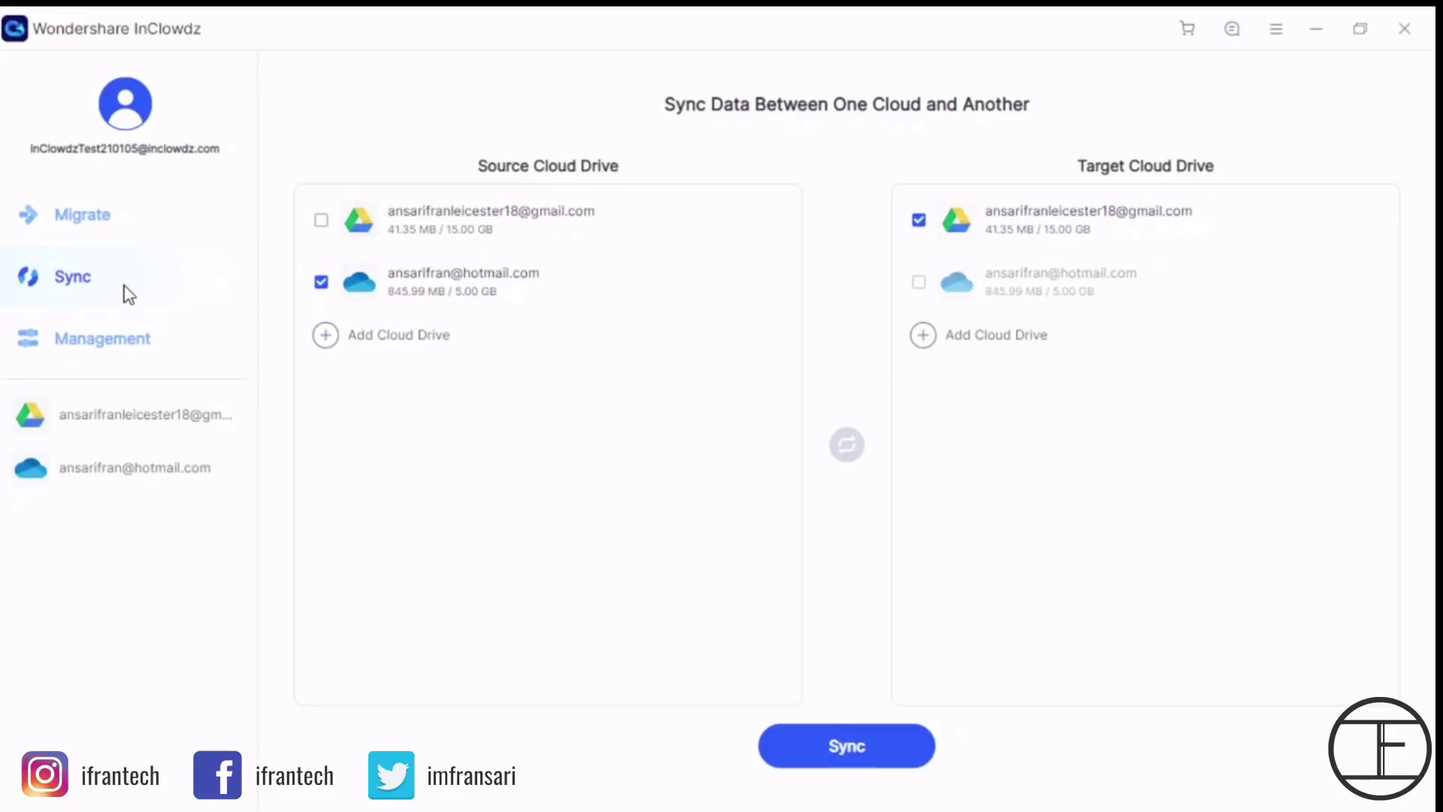
click(322, 283)
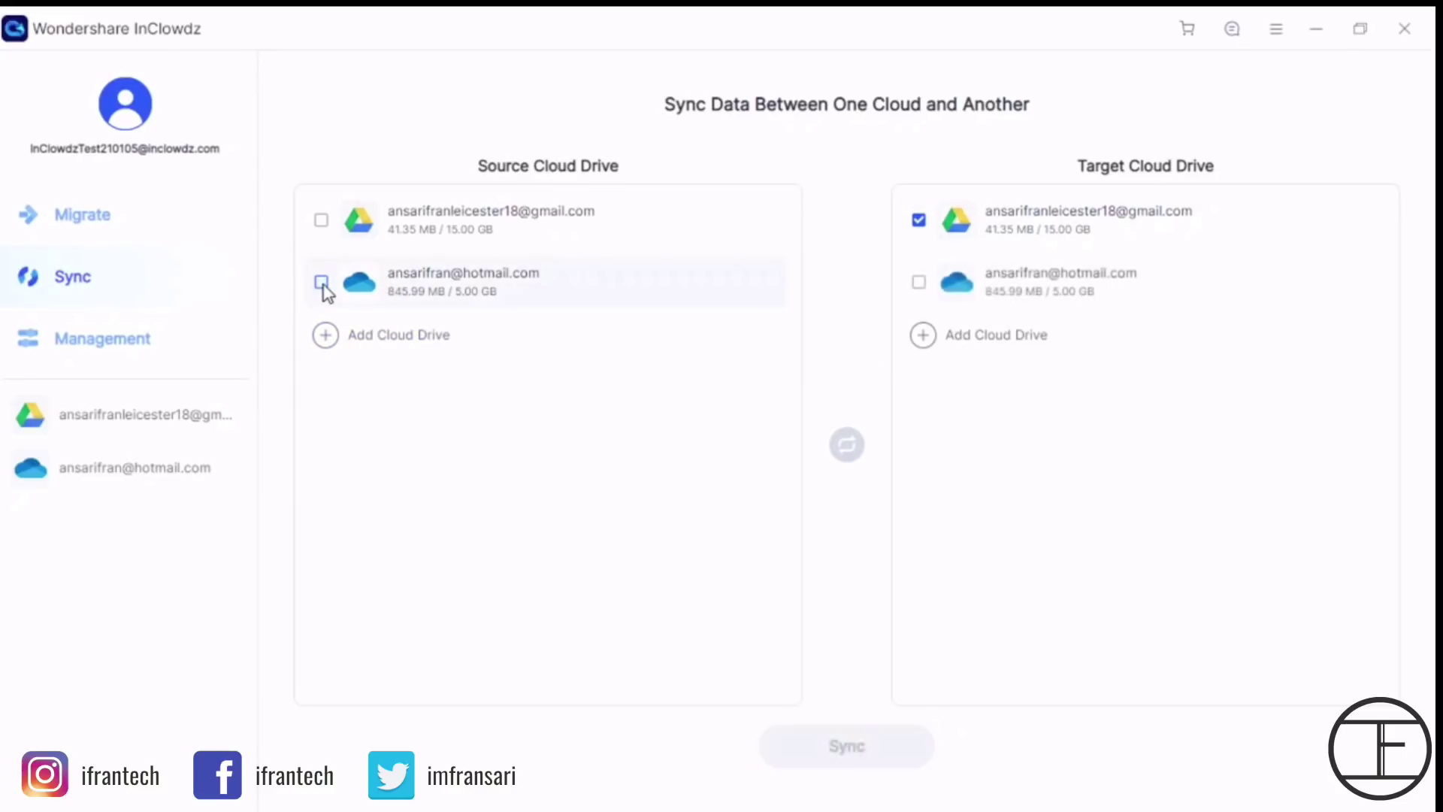
click(918, 221)
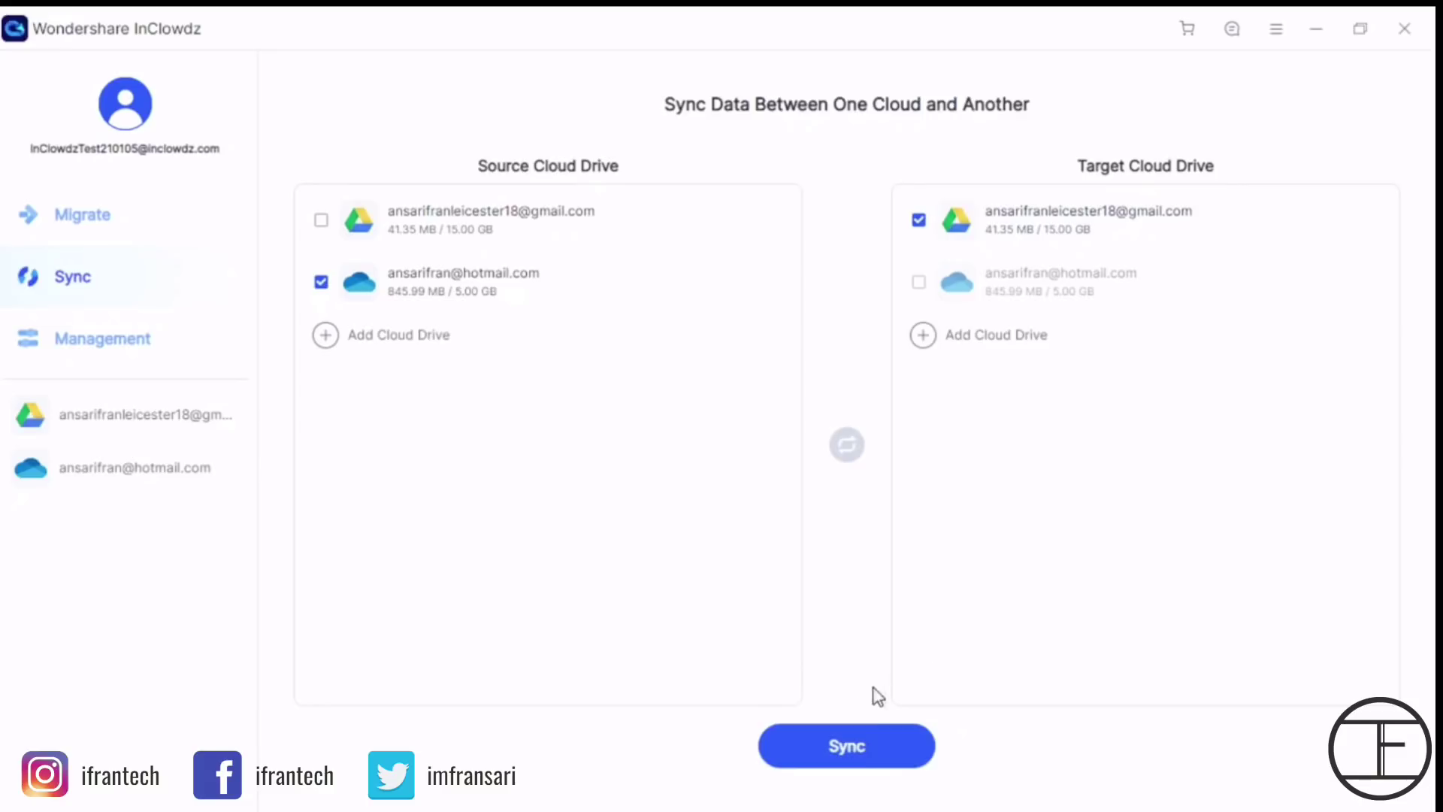
click(847, 746)
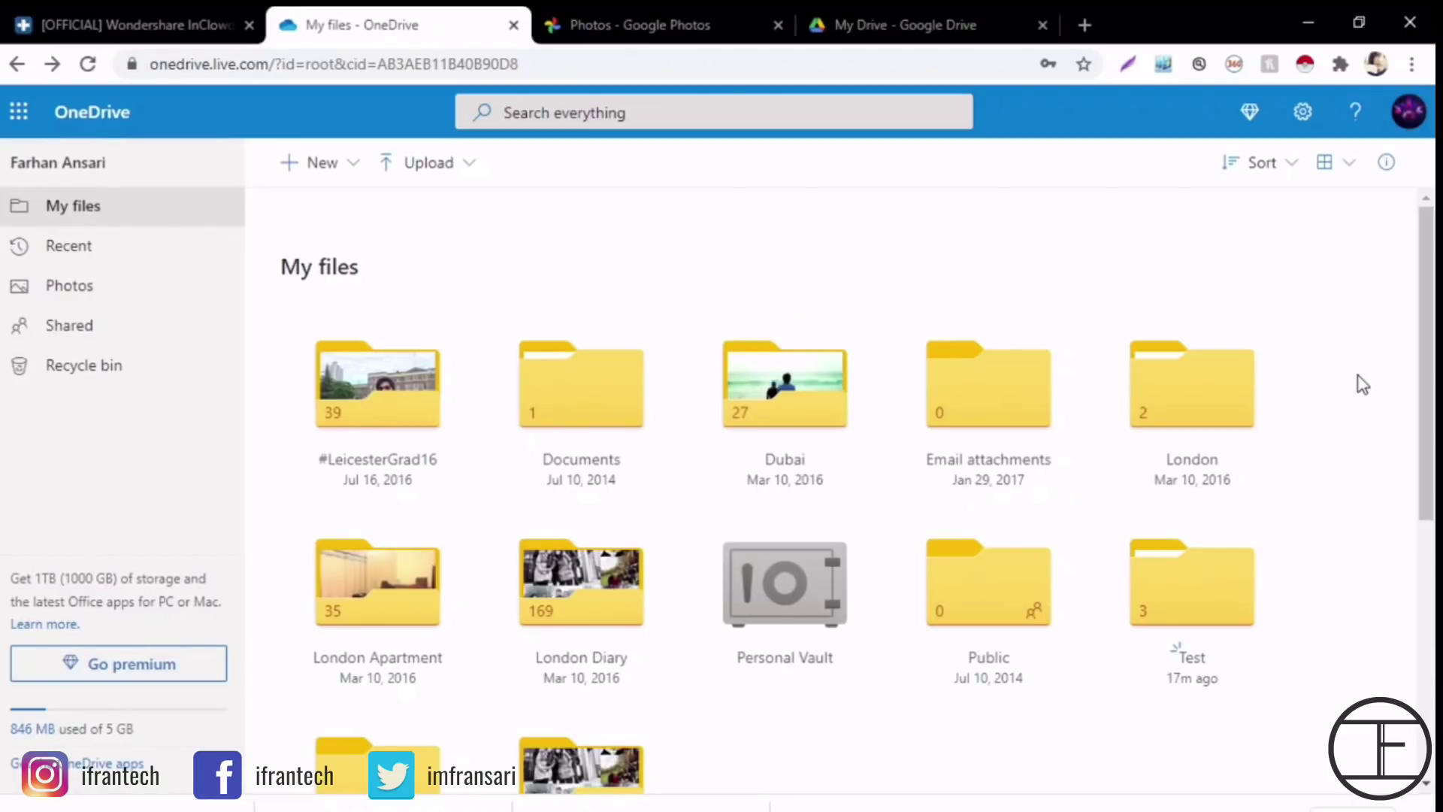
drag(1424, 330, 1407, 363)
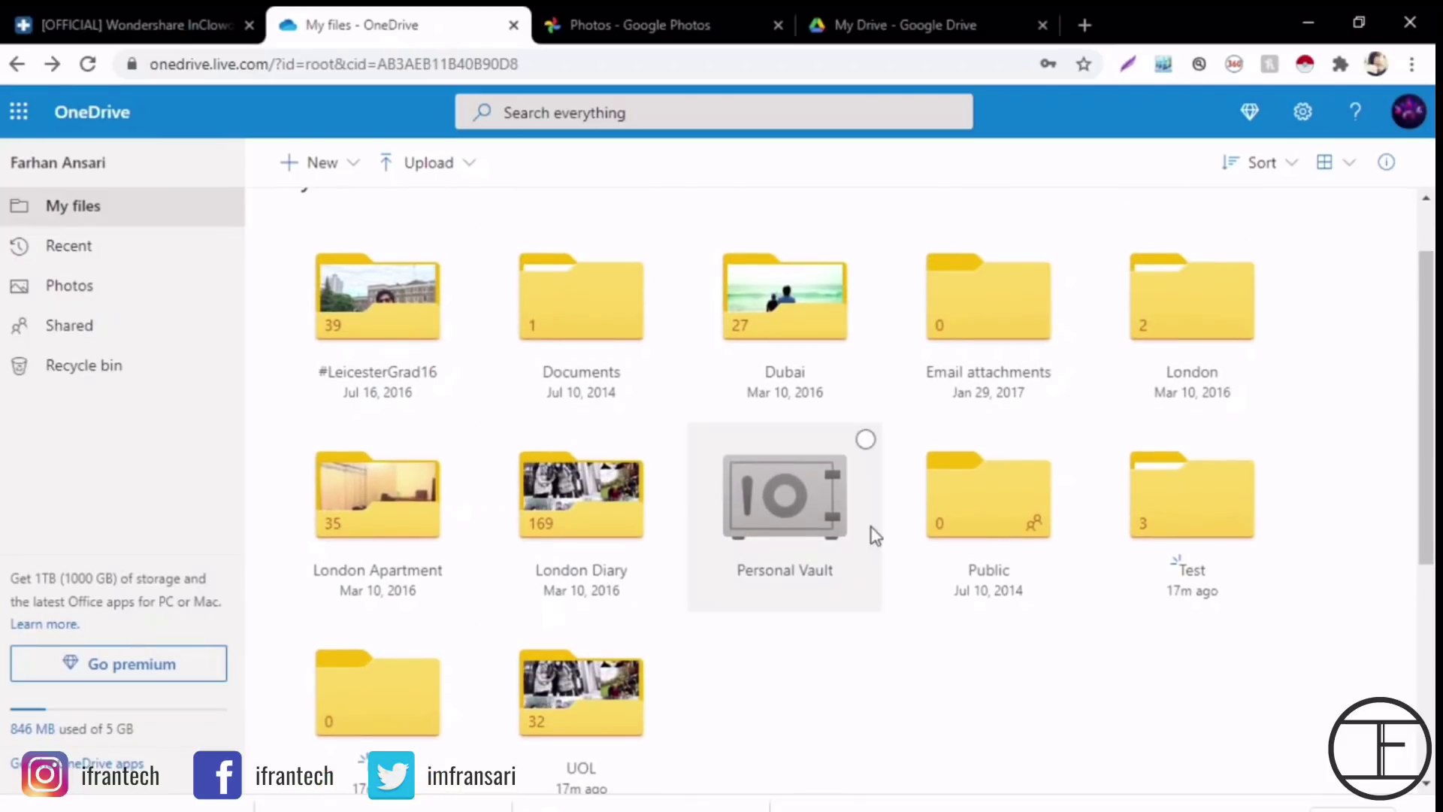
Reload Google Drive's My Drive and open the synced #LeicesterGrad16, Test and UOL folders
click(918, 24)
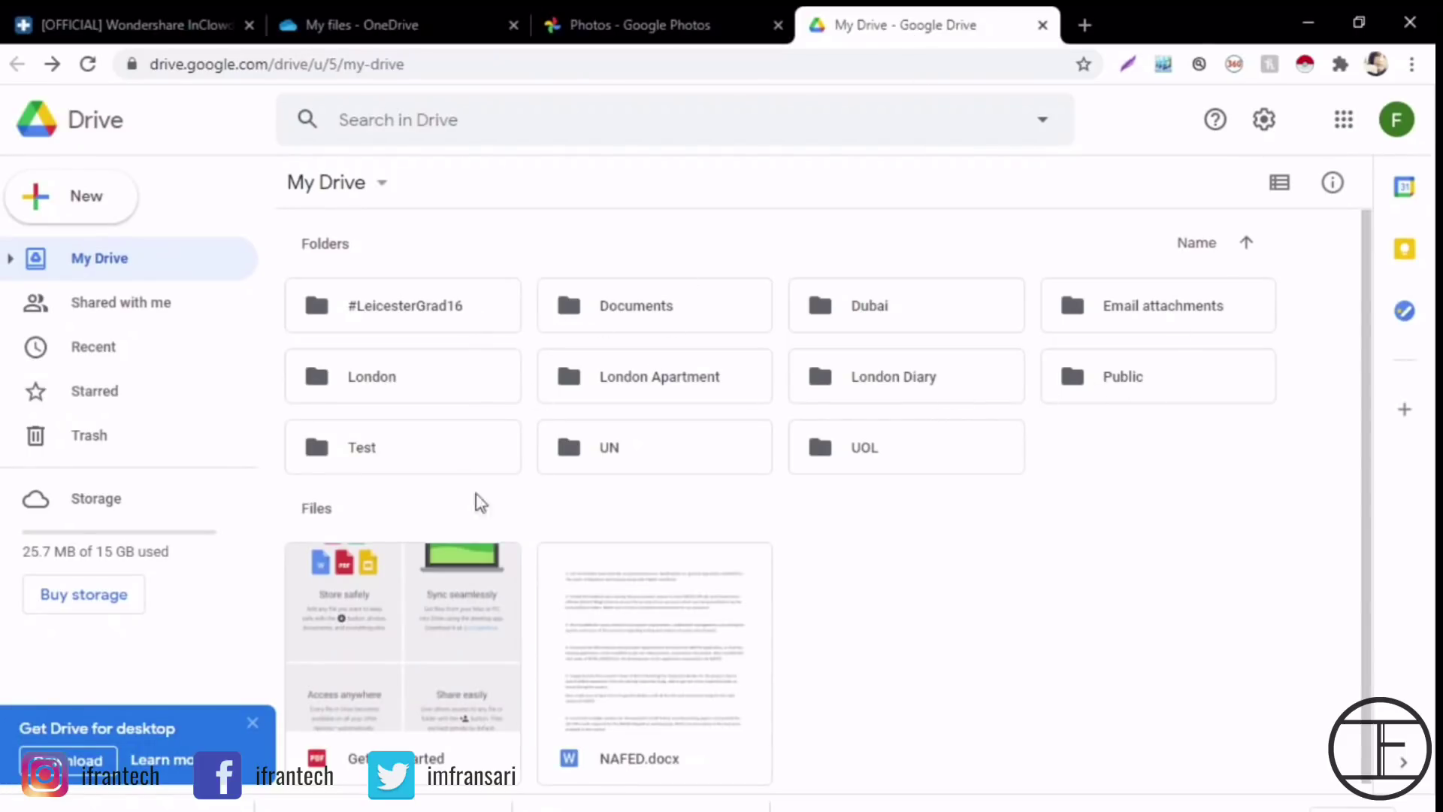
click(93, 68)
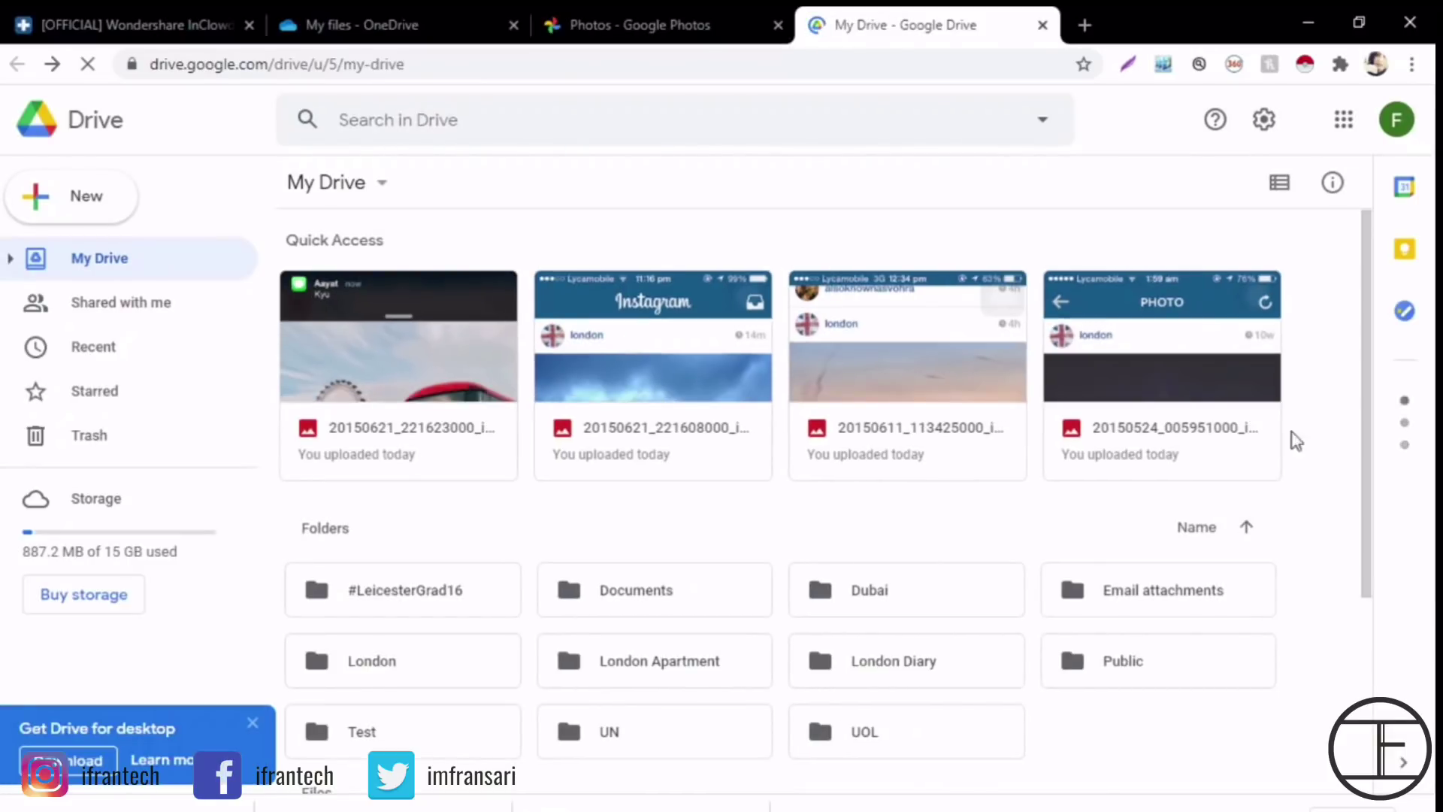
drag(1368, 290, 1346, 367)
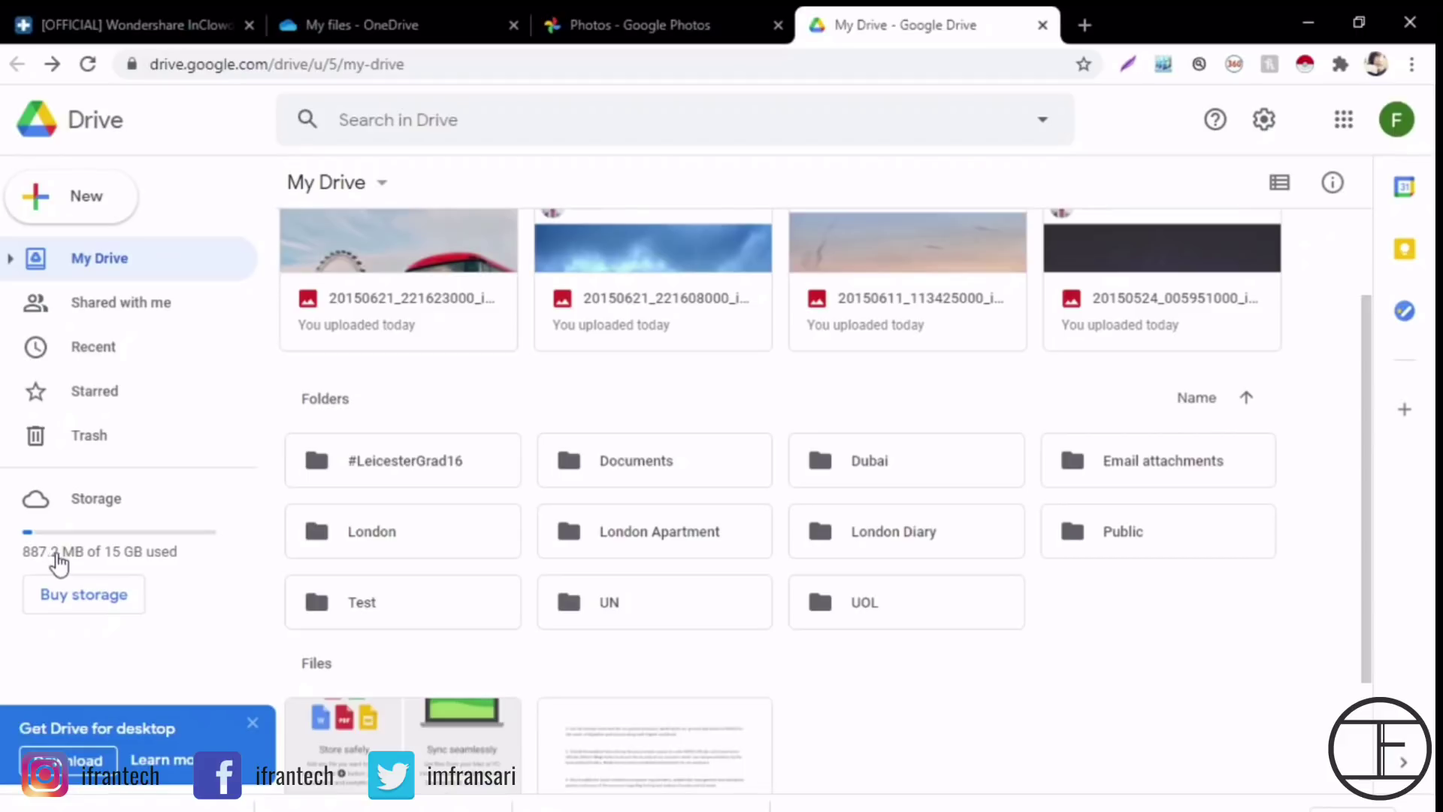
double_click(453, 468)
click(17, 64)
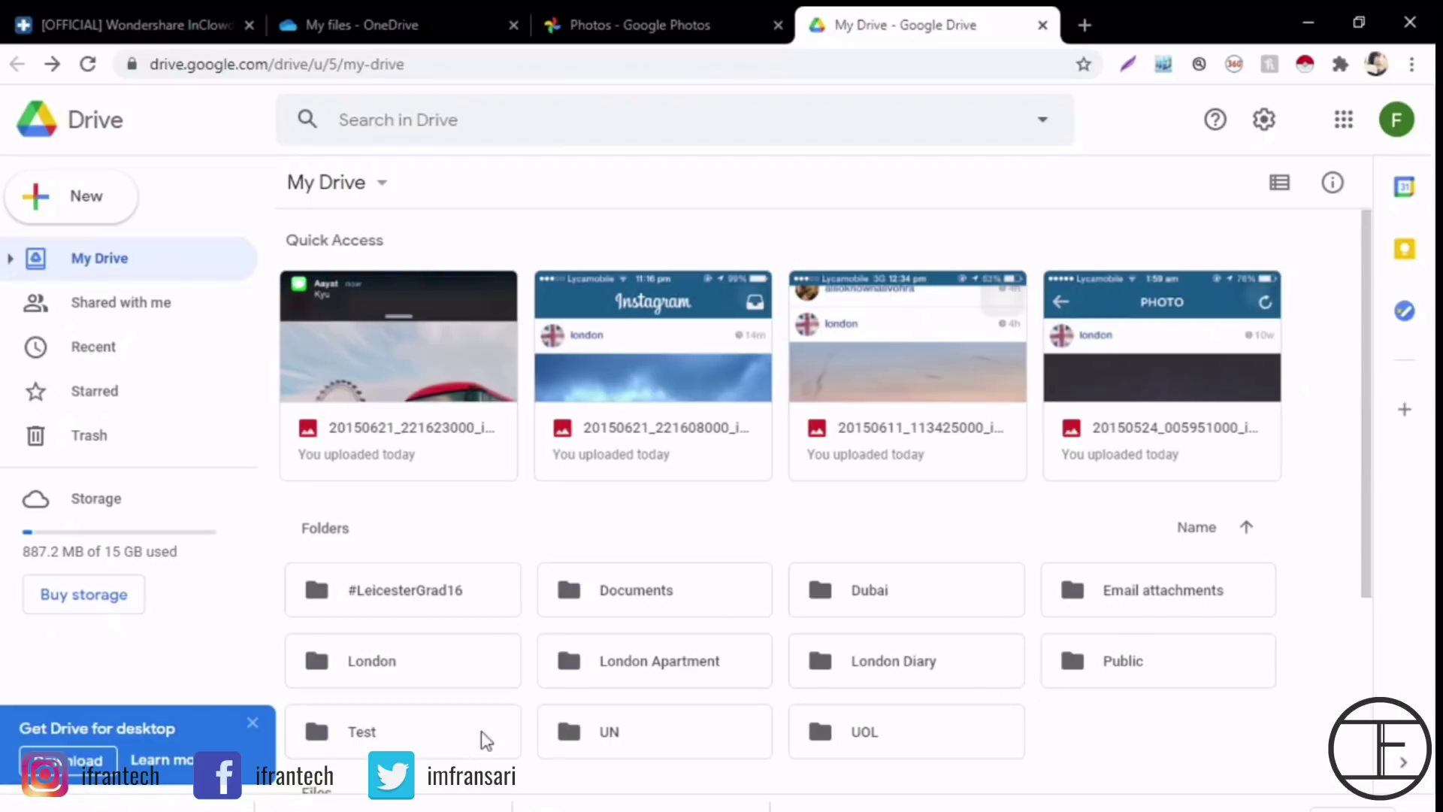
double_click(482, 732)
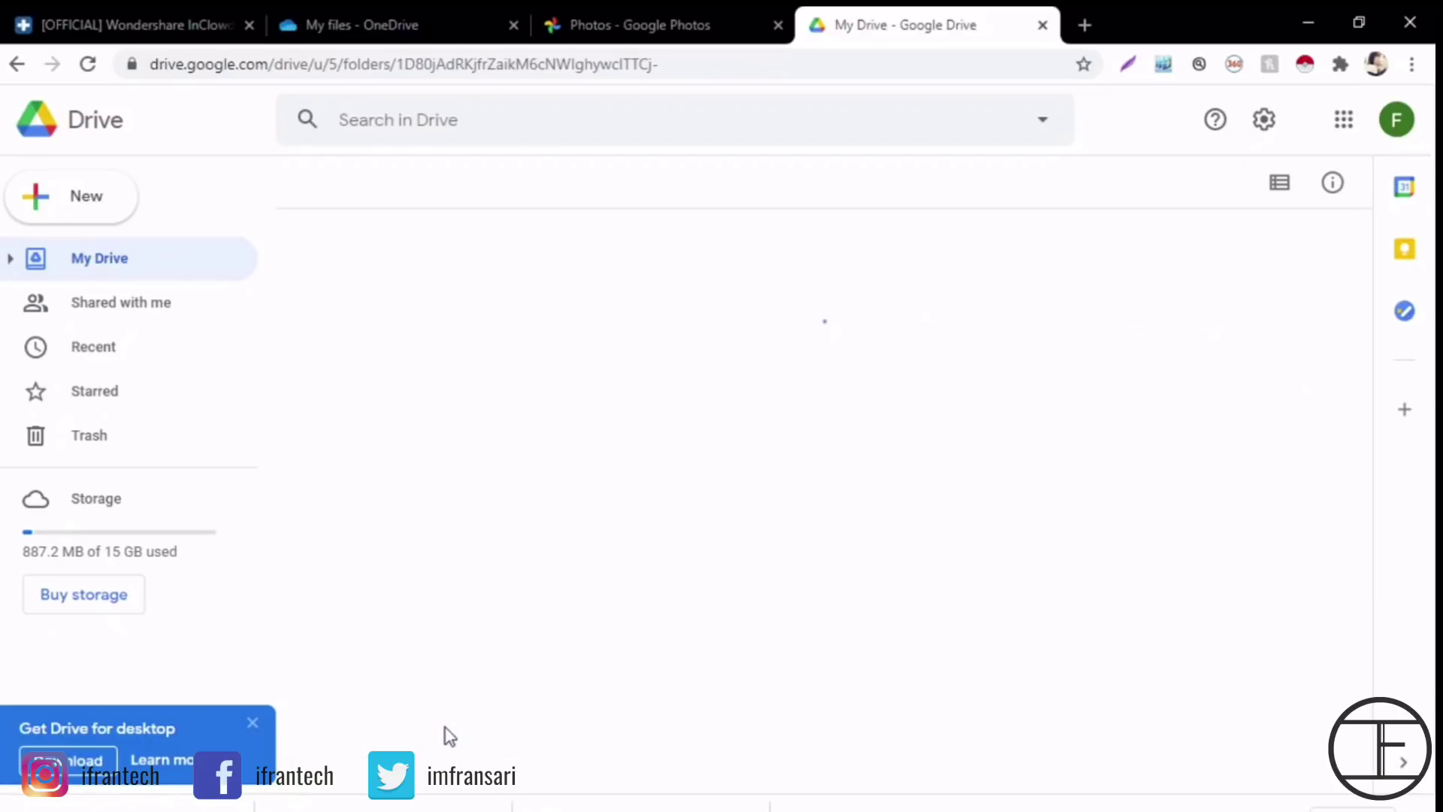
click(15, 66)
double_click(838, 743)
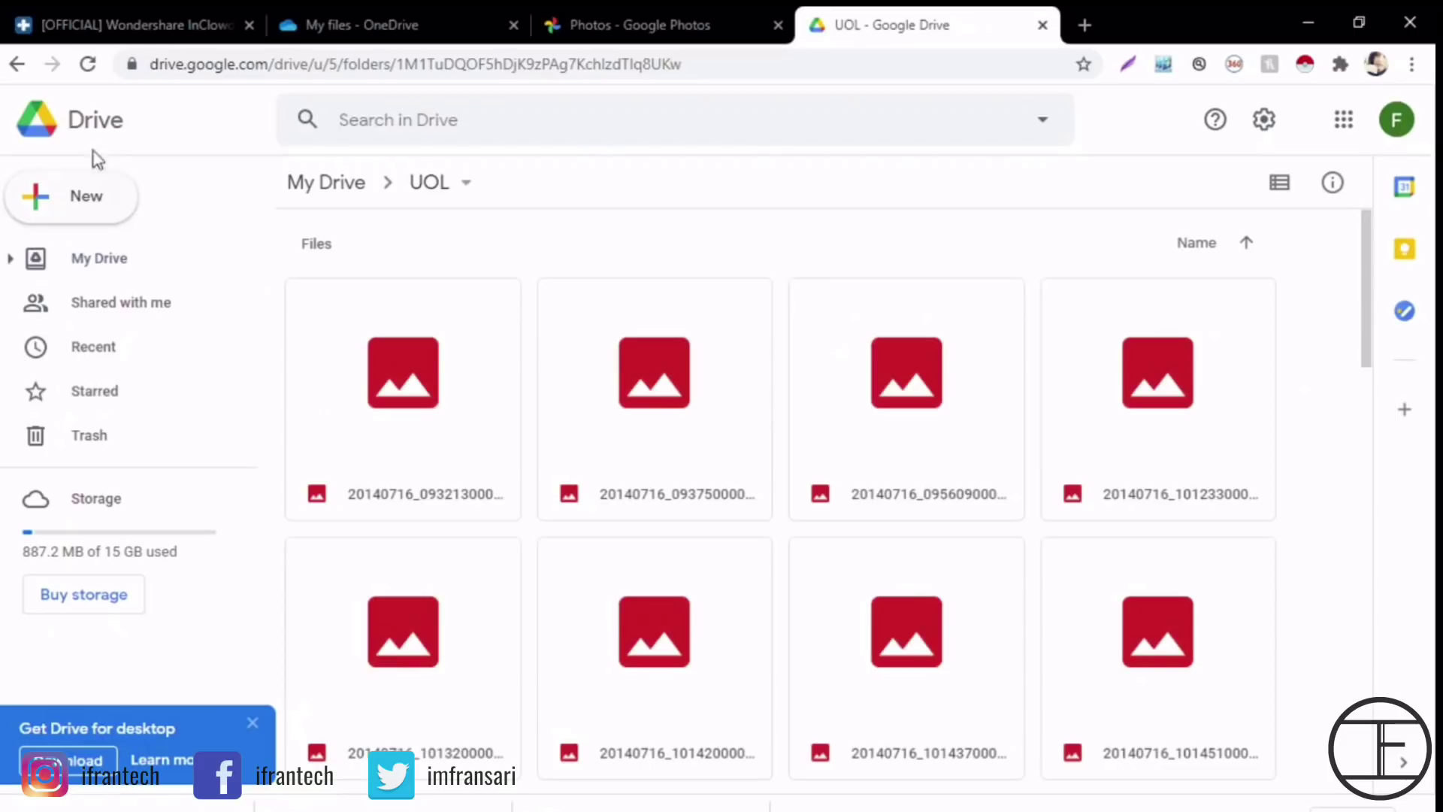